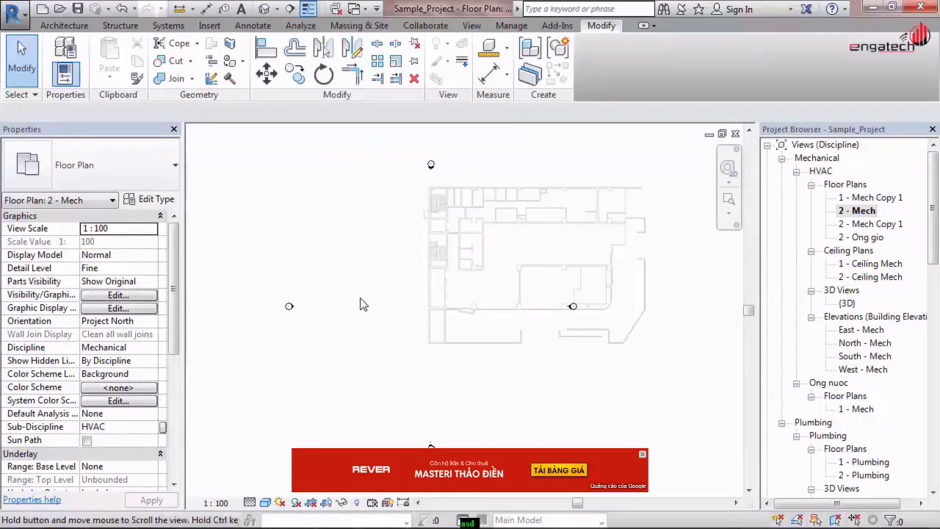
pyautogui.moveTo(360, 303); pyautogui.dragTo(371, 307, button='middle')
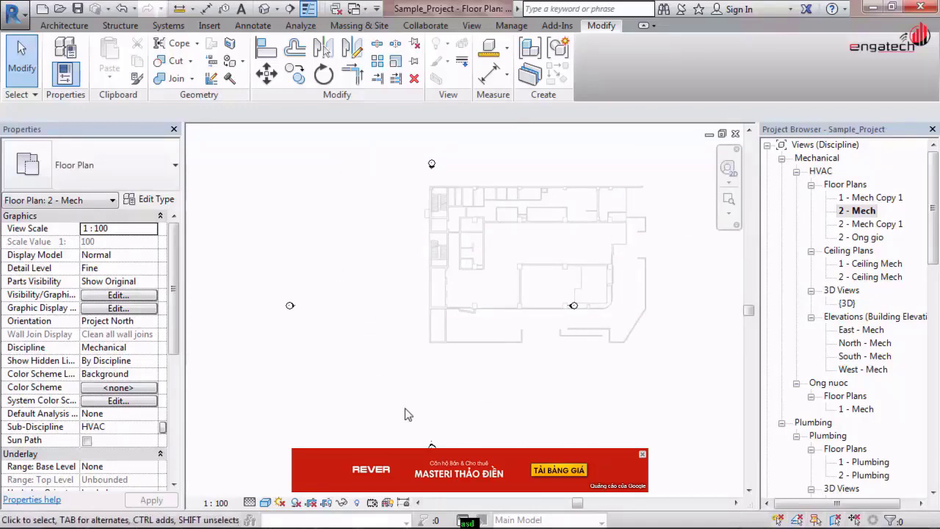
pyautogui.moveTo(478, 224); pyautogui.dragTo(484, 254, button='middle')
pyautogui.moveTo(430, 296); pyautogui.dragTo(434, 271, button='middle')
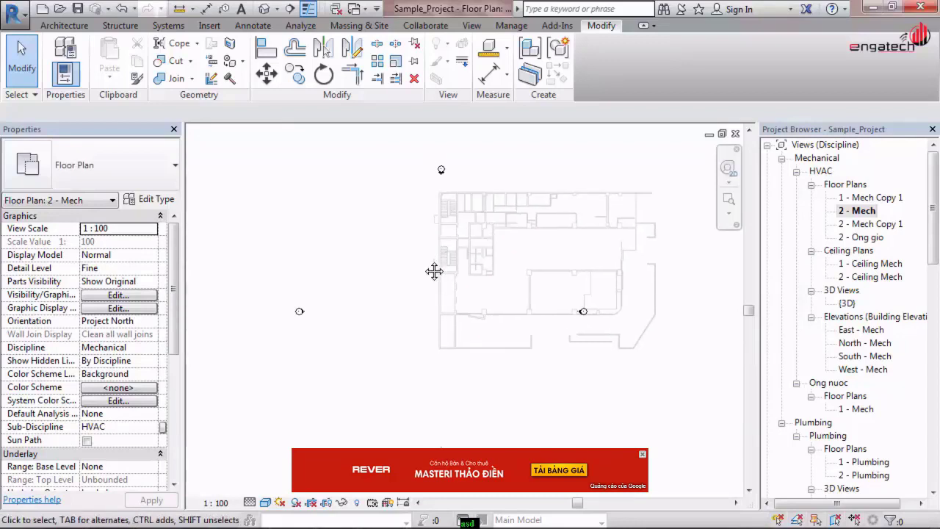
pyautogui.scroll(2, 429, 163)
pyautogui.scroll(-2, 428, 170)
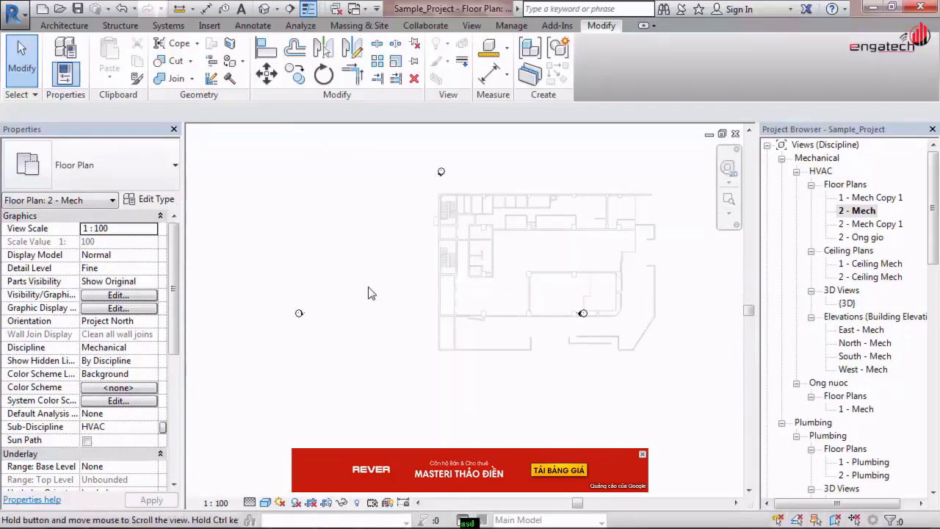
pyautogui.scroll(2, 426, 177)
pyautogui.scroll(-2, 330, 183)
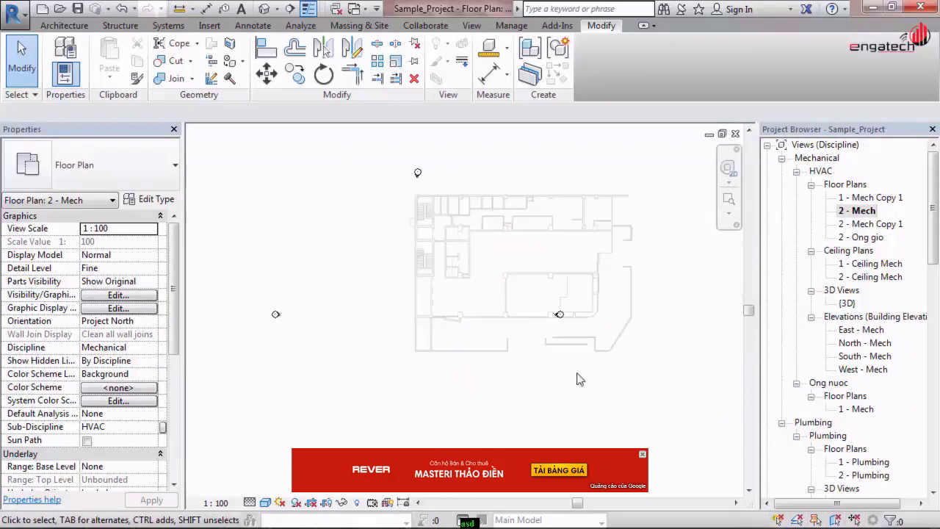
pyautogui.moveTo(415, 369); pyautogui.dragTo(453, 367, button='middle')
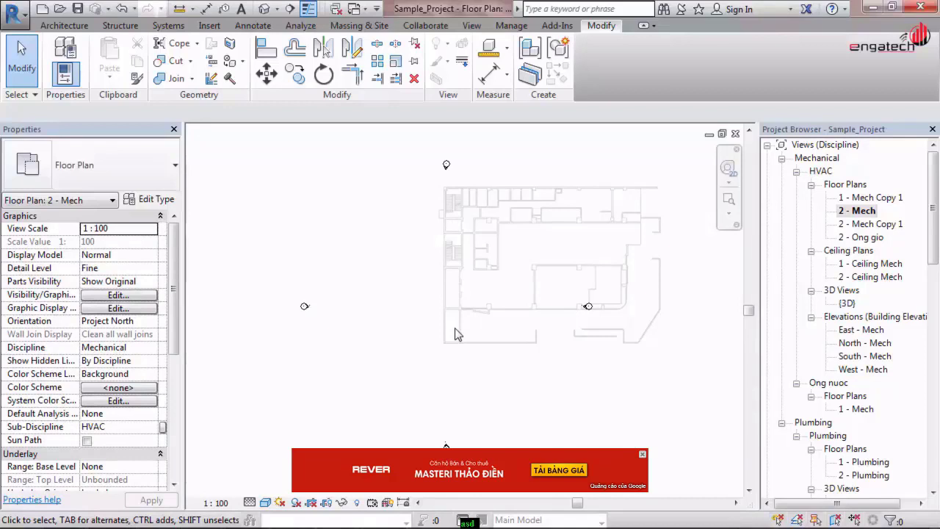
pyautogui.moveTo(454, 328); pyautogui.dragTo(438, 307, button='middle')
pyautogui.scroll(2, 419, 186)
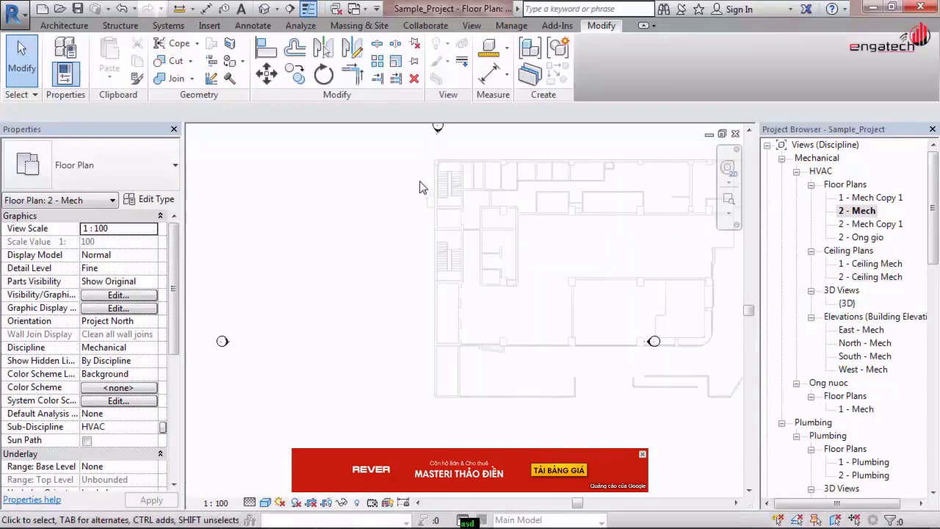
pyautogui.scroll(-1, 417, 201)
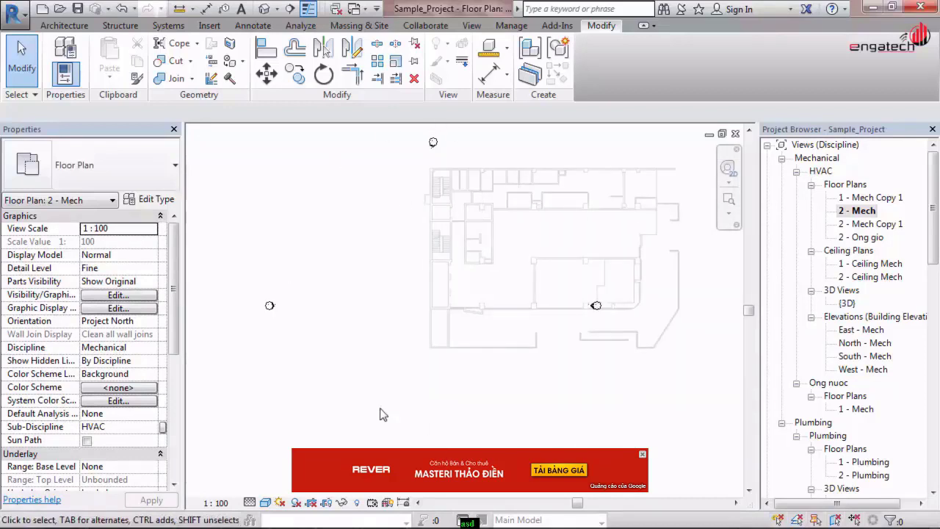
# Switch to AutoCAD and inspect the basement chillers, pumps and main water pipes in the HVAC schematic drawing
pyautogui.moveTo(241, 519)
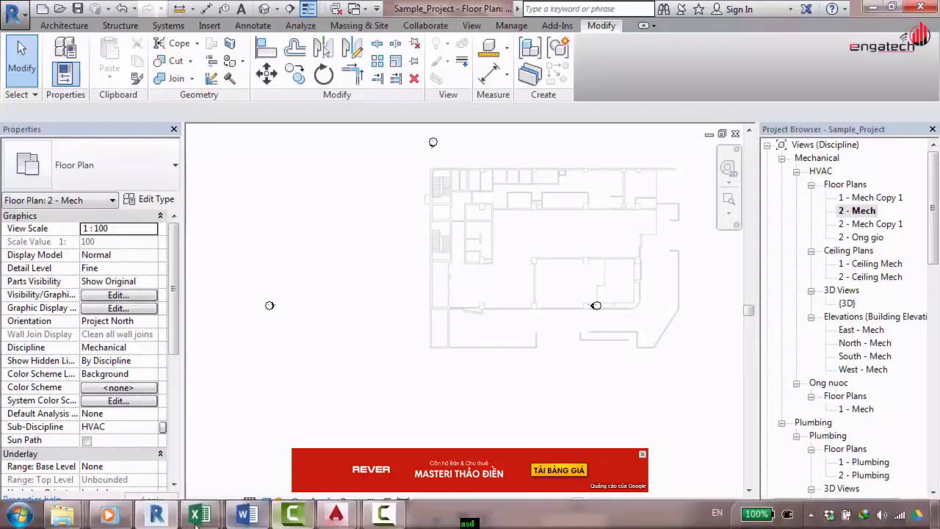
pyautogui.moveTo(336, 516)
pyautogui.click(382, 411)
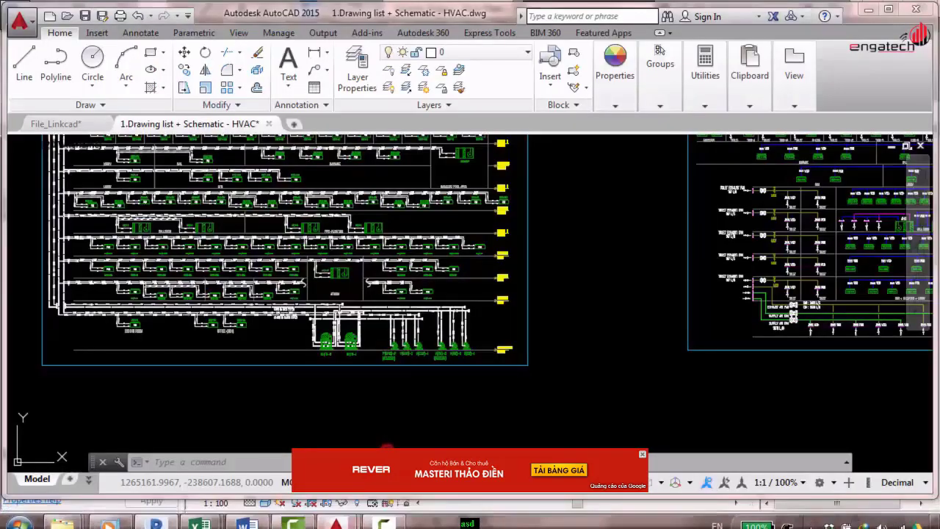
pyautogui.scroll(4, 369, 345)
pyautogui.moveTo(216, 330); pyautogui.dragTo(451, 346, button='middle')
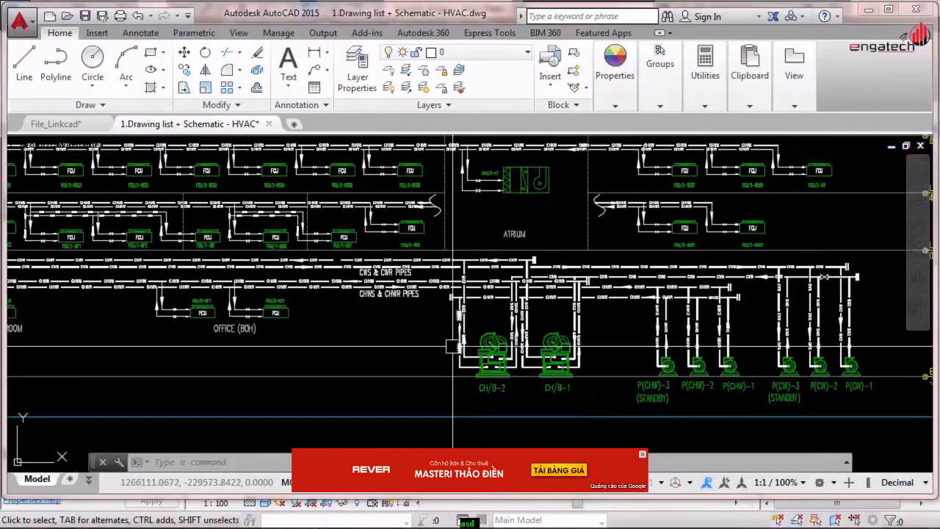
pyautogui.moveTo(153, 308); pyautogui.dragTo(417, 336, button='middle')
pyautogui.scroll(4, 268, 304)
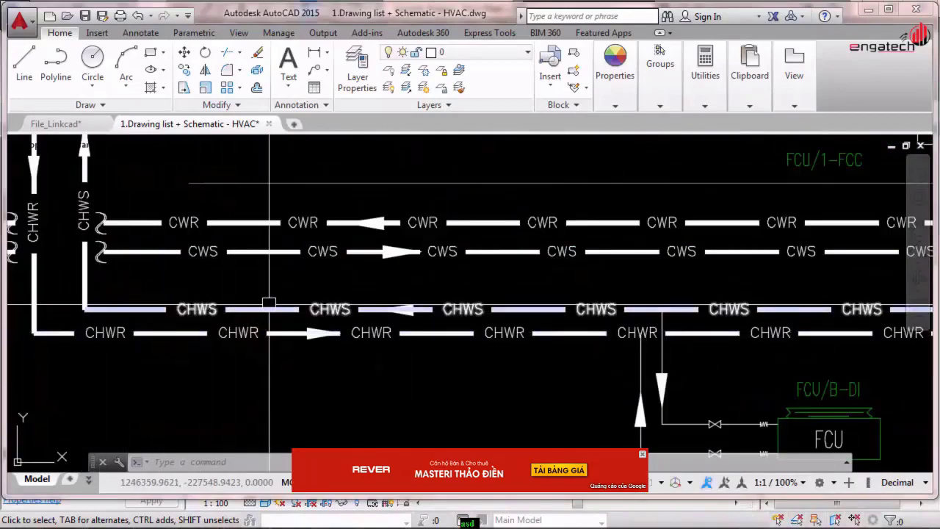
# Examine the CWR, CWS, CHWS and CHWR lines where they leave the base of the risers
pyautogui.scroll(-4, 285, 343)
pyautogui.scroll(2, 283, 362)
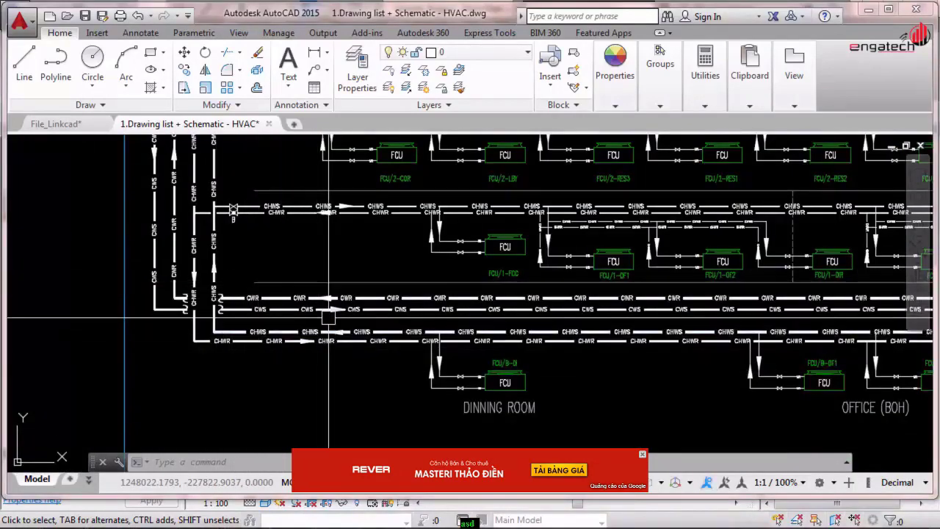
pyautogui.scroll(-2, 331, 314)
pyautogui.scroll(2, 240, 335)
pyautogui.scroll(4, 239, 335)
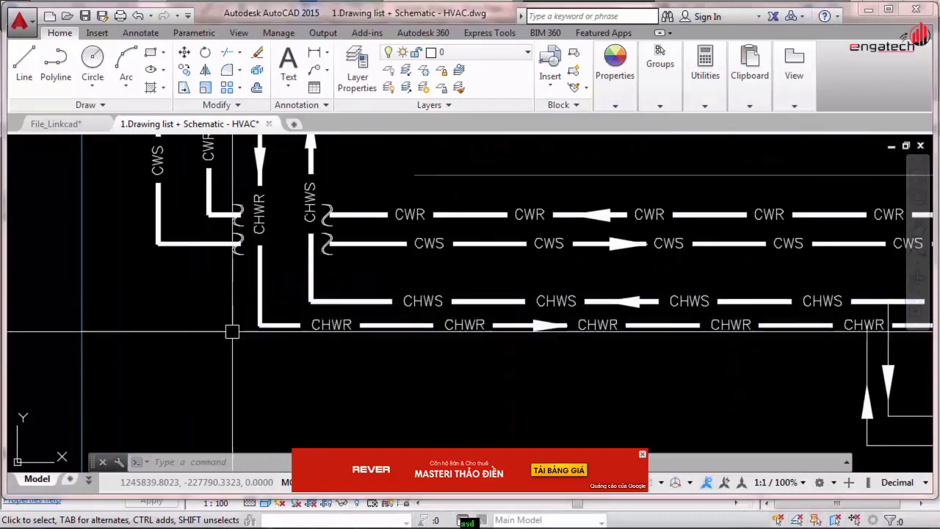
pyautogui.scroll(-3, 294, 368)
pyautogui.scroll(4, 268, 357)
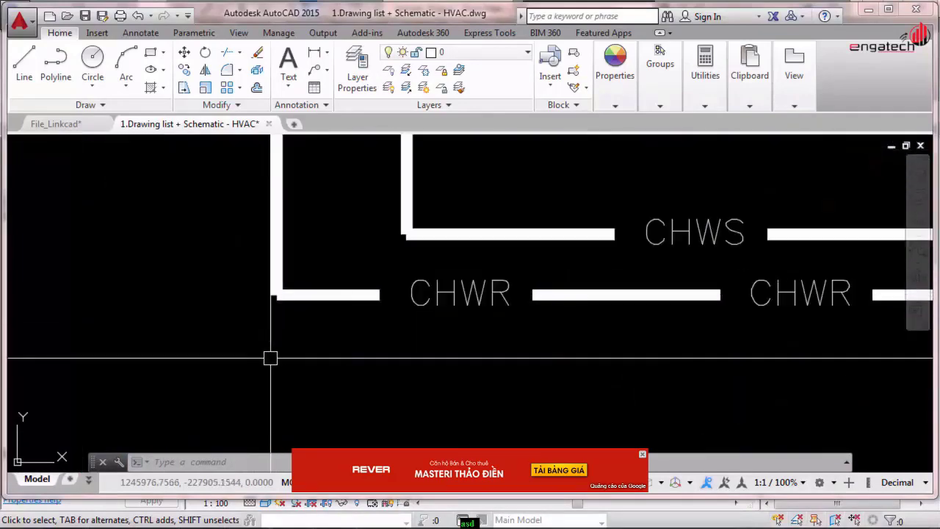
pyautogui.scroll(-4, 321, 301)
pyautogui.scroll(-3, 543, 359)
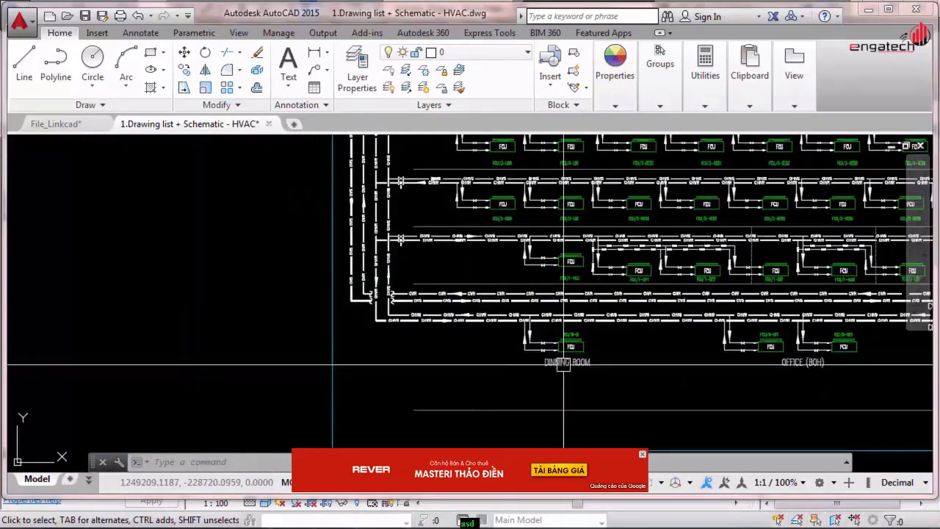
# Follow the basement CHWS and CHWR pipes from the dining room past the BOH office to the chillers
pyautogui.scroll(4, 580, 354)
pyautogui.moveTo(585, 355); pyautogui.dragTo(377, 362, button='middle')
pyautogui.moveTo(676, 363); pyautogui.dragTo(450, 341, button='middle')
pyautogui.scroll(-2, 441, 345)
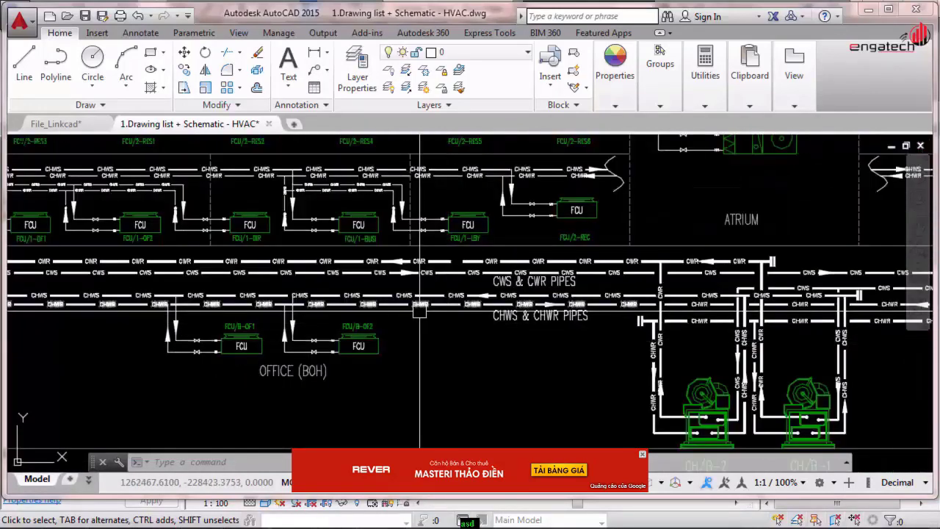
pyautogui.scroll(5, 412, 312)
pyautogui.scroll(-6, 513, 308)
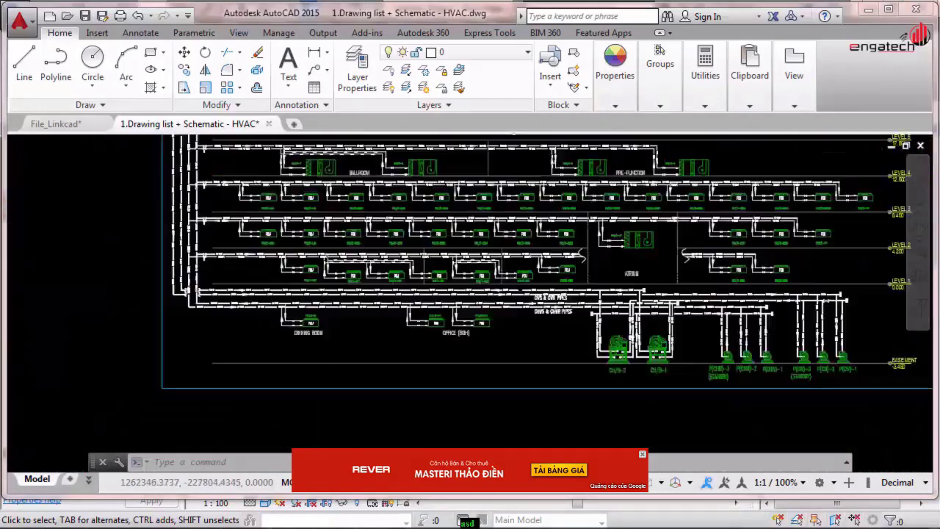
# Compare the flow arrows and labels of the CWS, CWR, CHWR and CHWS risers at their turn into the basement mains
pyautogui.scroll(4, 277, 302)
pyautogui.scroll(4, 378, 325)
pyautogui.scroll(-4, 373, 430)
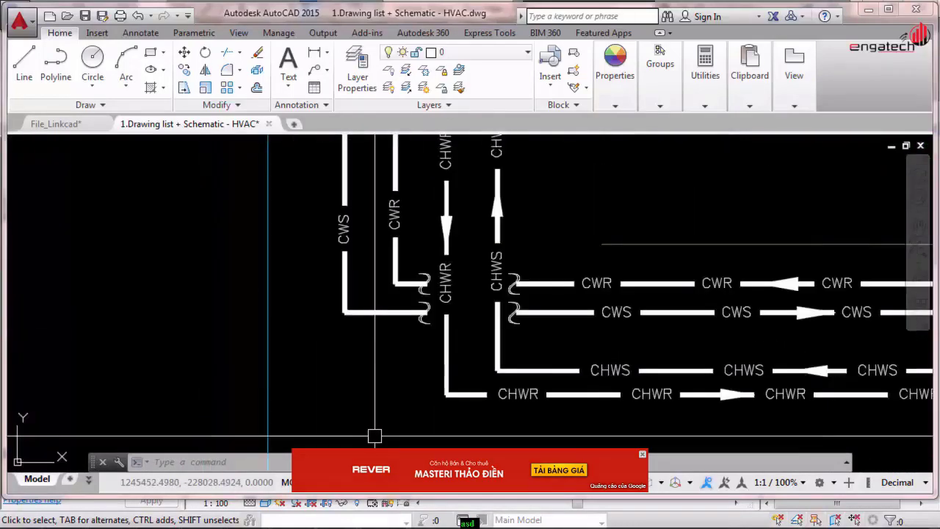
pyautogui.scroll(1, 374, 436)
pyautogui.scroll(-2, 374, 433)
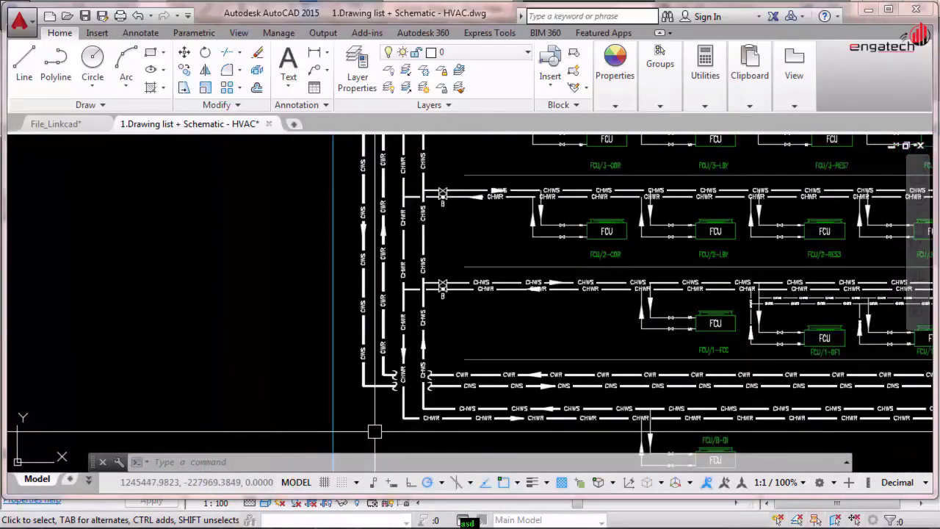
pyautogui.scroll(-3, 405, 346)
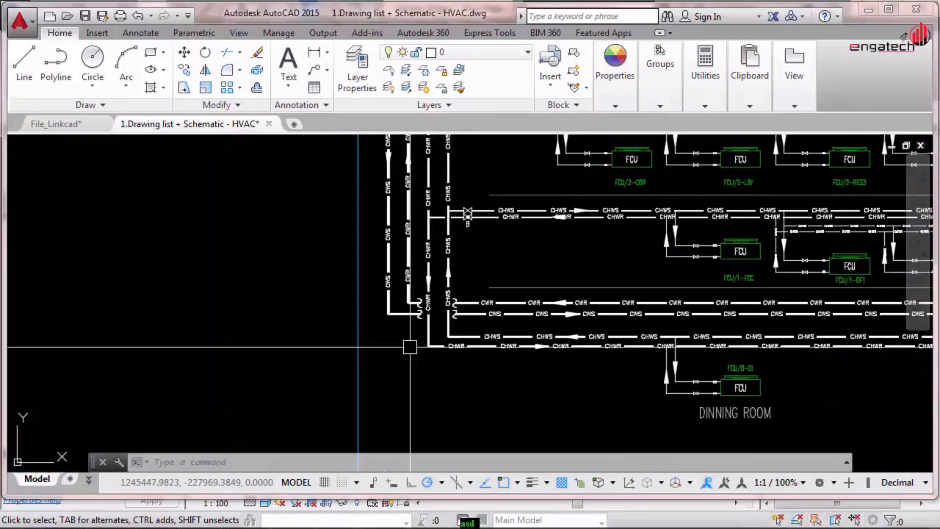
pyautogui.scroll(-4, 436, 305)
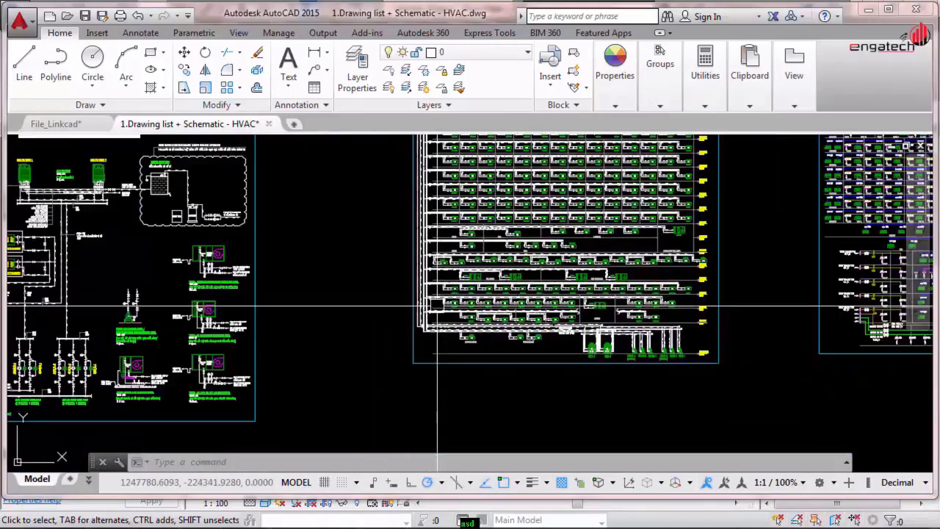
pyautogui.moveTo(292, 338); pyautogui.dragTo(404, 309, button='middle')
pyautogui.moveTo(526, 351); pyautogui.dragTo(381, 376, button='middle')
pyautogui.scroll(5, 465, 342)
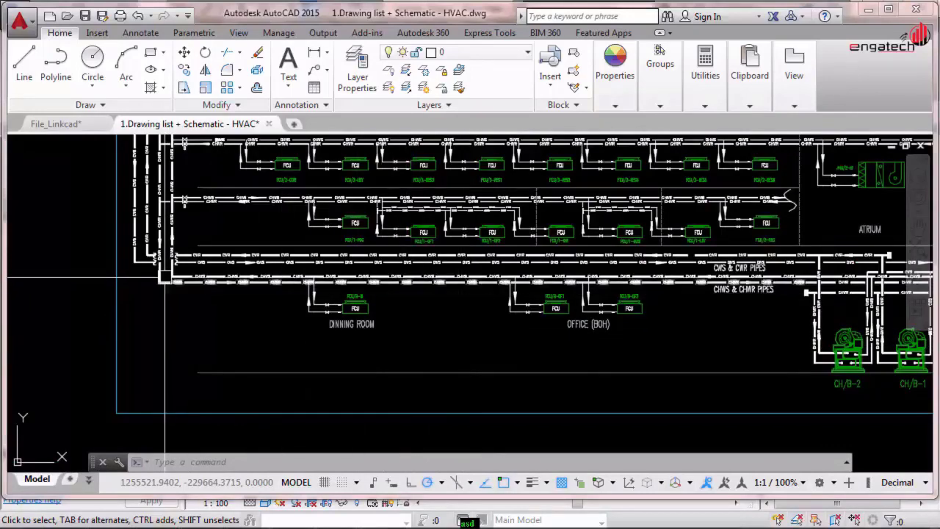
pyautogui.scroll(8, 163, 286)
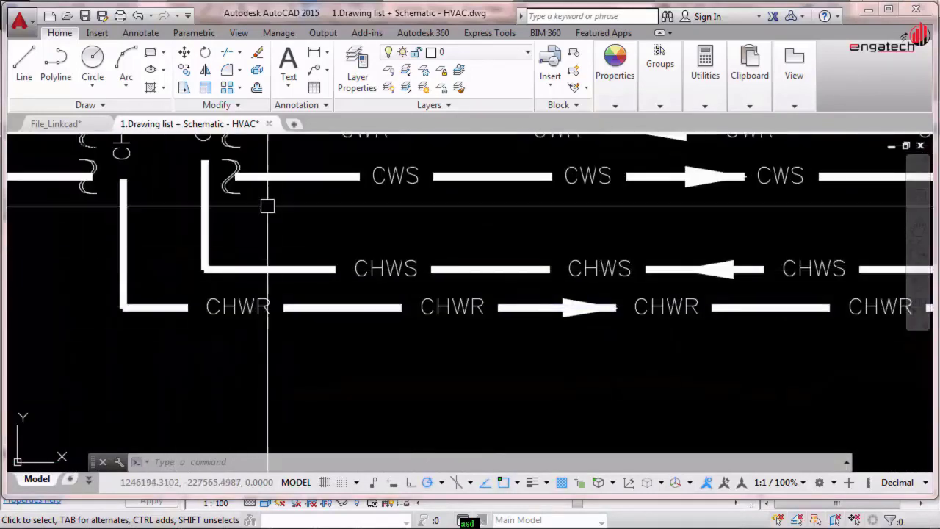
pyautogui.scroll(-10, 342, 331)
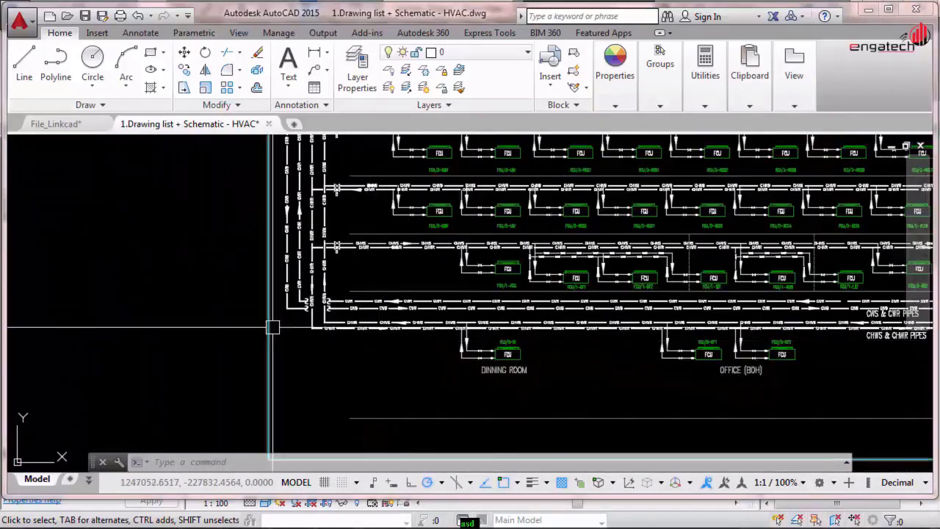
pyautogui.scroll(8, 296, 301)
pyautogui.scroll(-6, 298, 303)
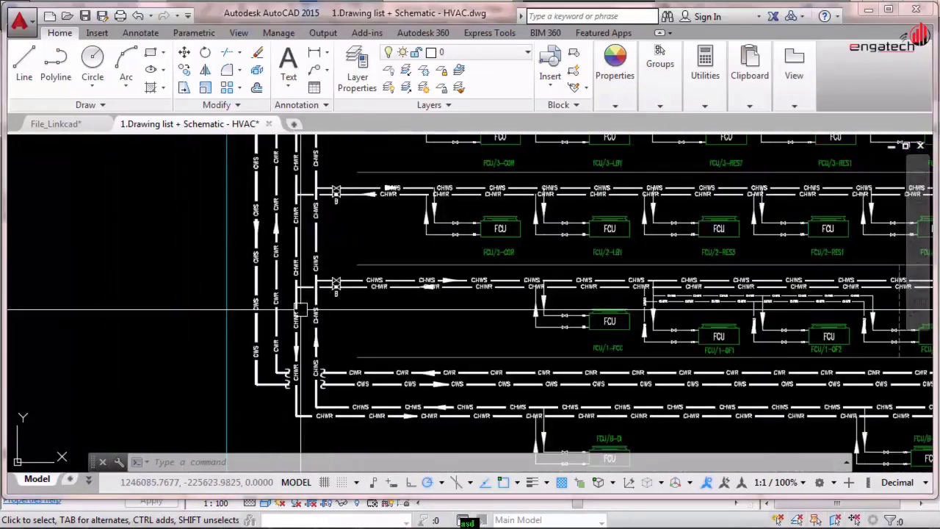
# Trace the CWS, CWR, CHWR and CHWS risers upward past the ballroom to the FCU/5-LBY branches
pyautogui.scroll(3, 301, 218)
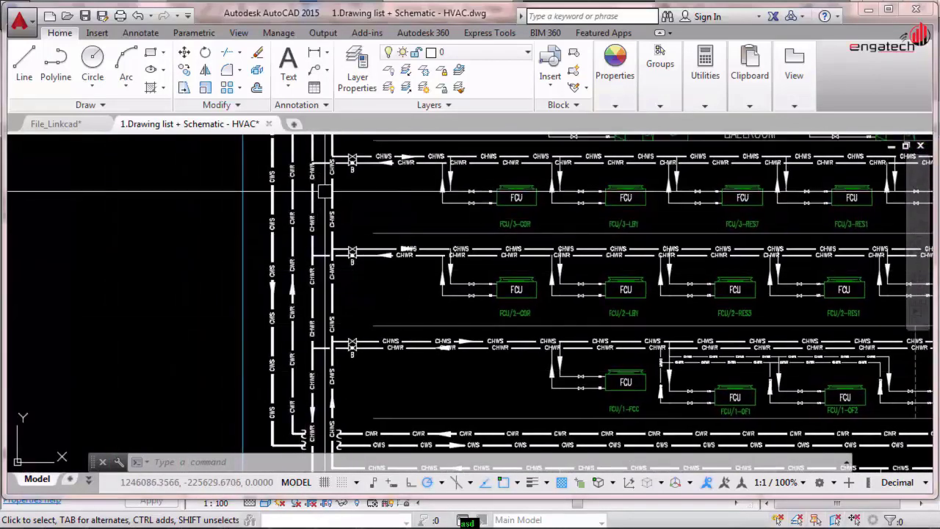
pyautogui.moveTo(348, 211); pyautogui.dragTo(351, 260, button='middle')
pyautogui.scroll(-2, 351, 259)
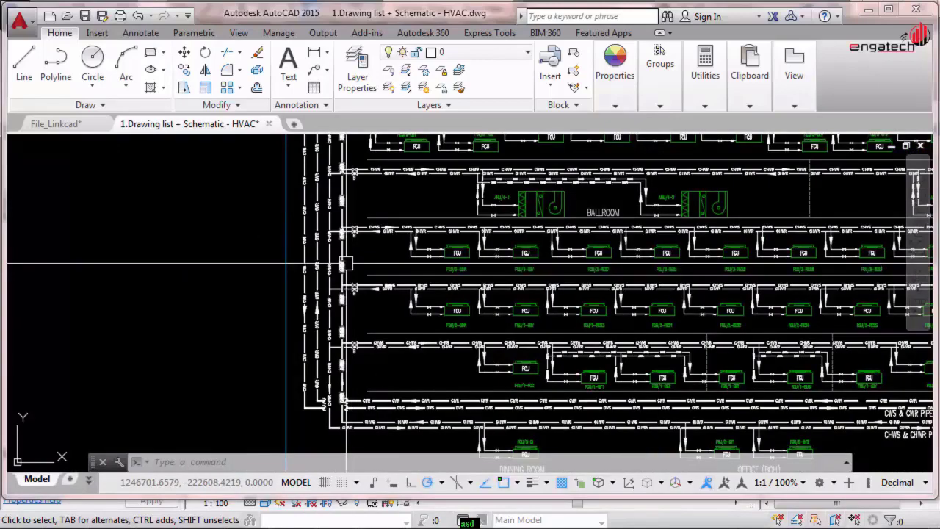
pyautogui.moveTo(329, 320); pyautogui.dragTo(333, 312, button='middle')
pyautogui.scroll(6, 333, 341)
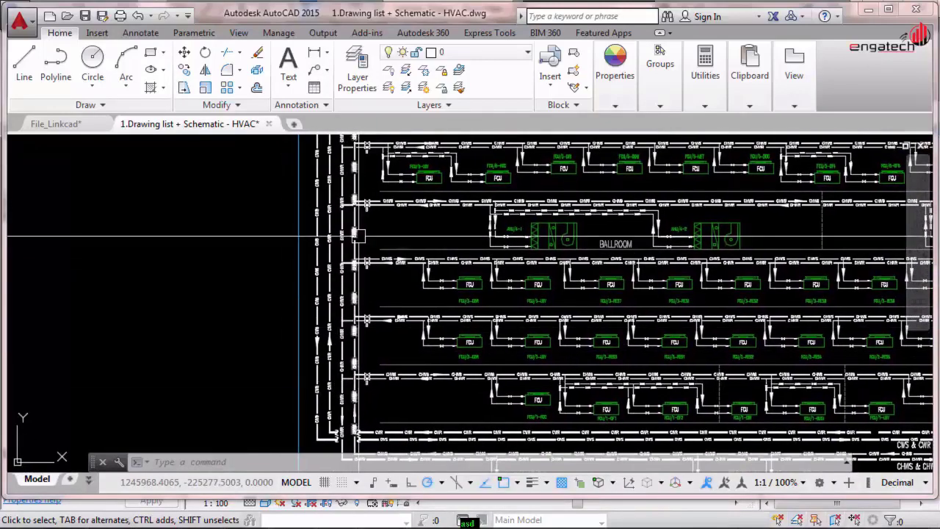
pyautogui.scroll(-2, 350, 288)
pyautogui.moveTo(350, 288); pyautogui.dragTo(362, 367, button='middle')
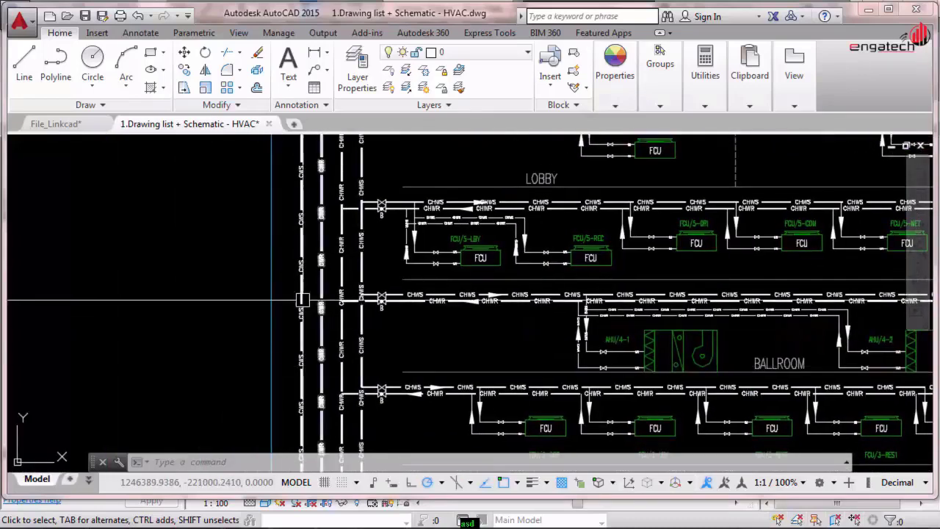
pyautogui.scroll(4, 317, 250)
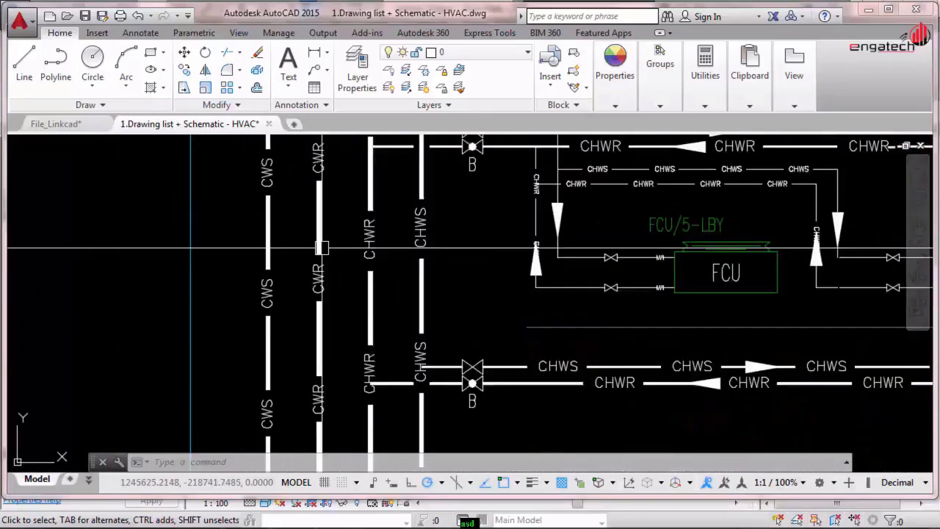
pyautogui.scroll(-7, 369, 237)
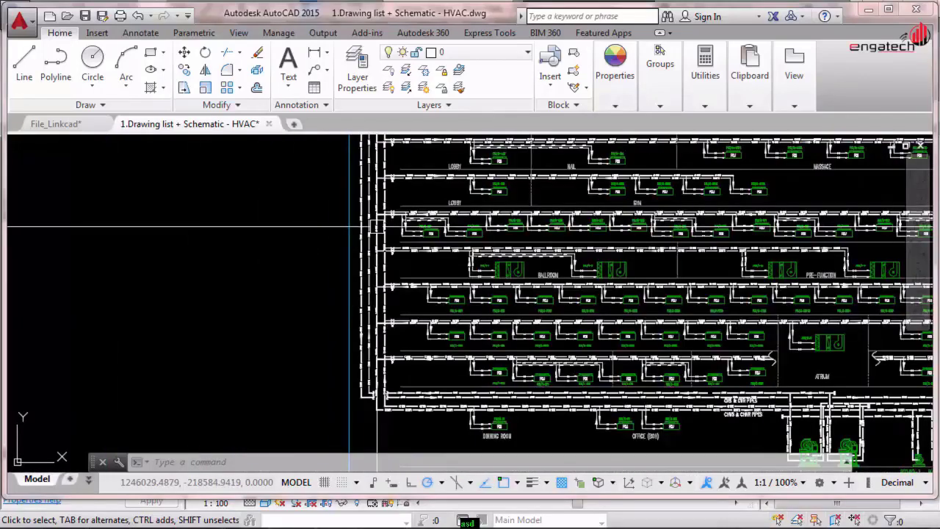
# Inspect the dining room FCU/B-DI connection and the CHWS and CHWR mains back to the riser corner
pyautogui.scroll(5, 451, 320)
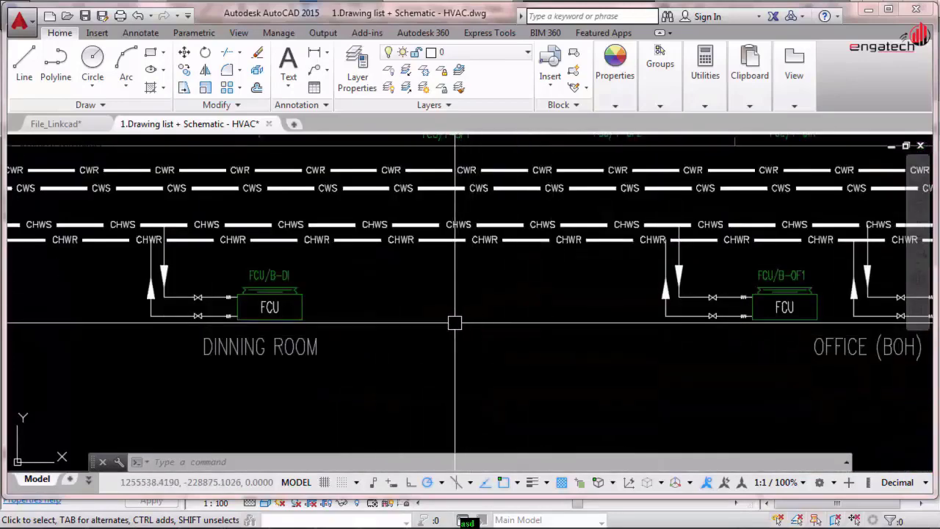
pyautogui.scroll(-5, 453, 319)
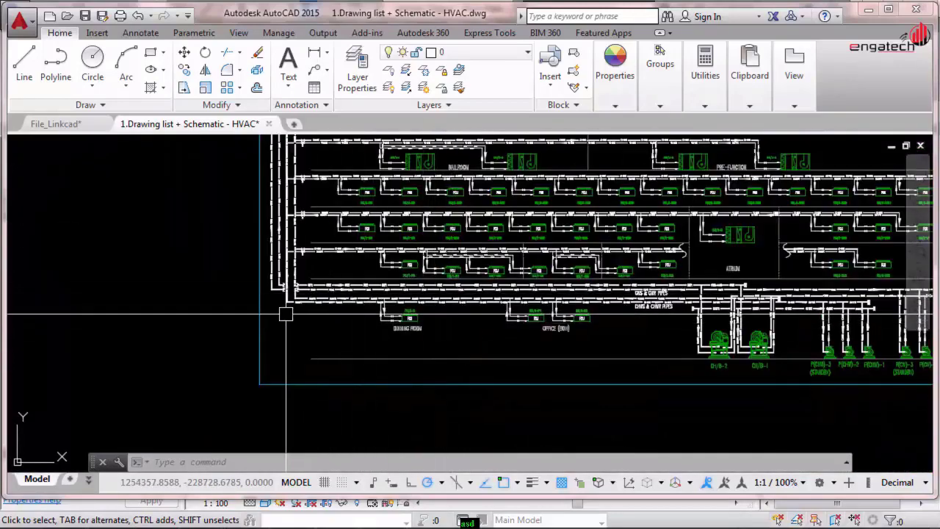
pyautogui.scroll(6, 286, 314)
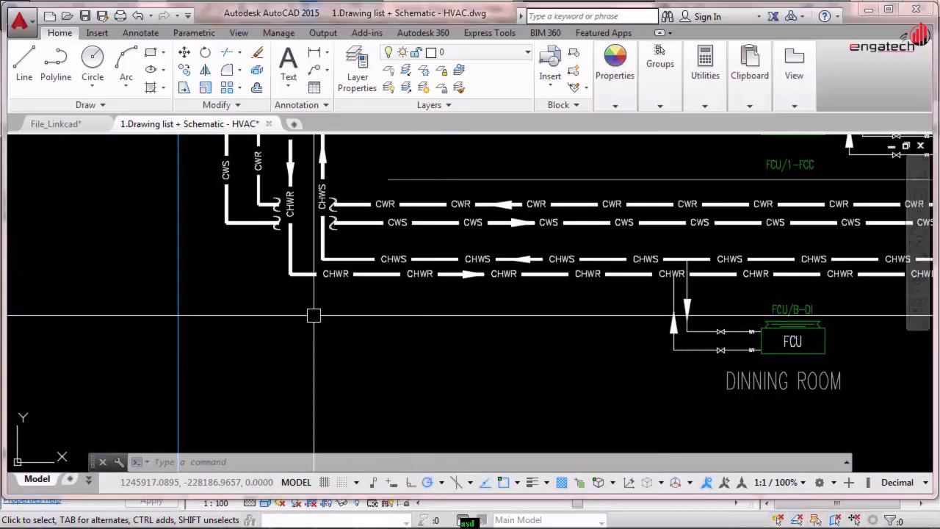
pyautogui.scroll(2, 301, 281)
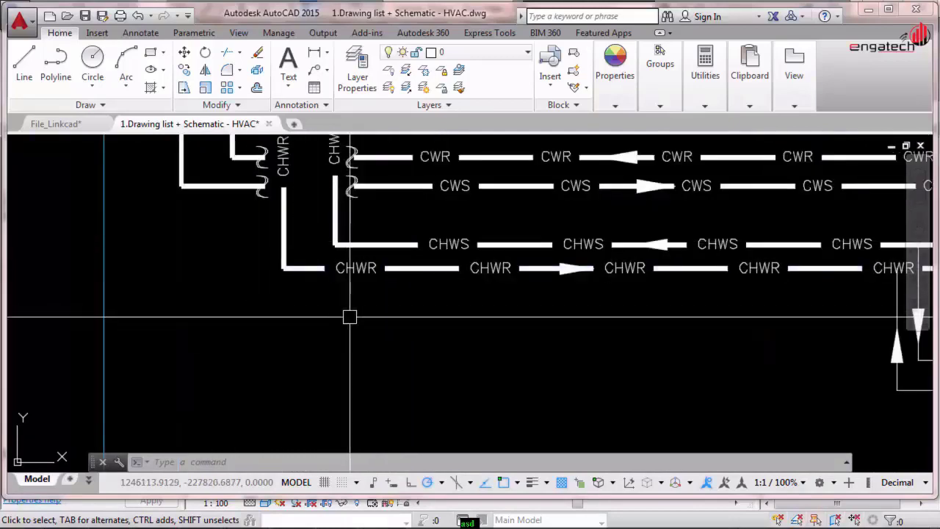
# Examine the corner where the CWS, CWR, CHWR and CHWS risers turn into the basement mains, within the overall schematic
pyautogui.scroll(-3, 357, 332)
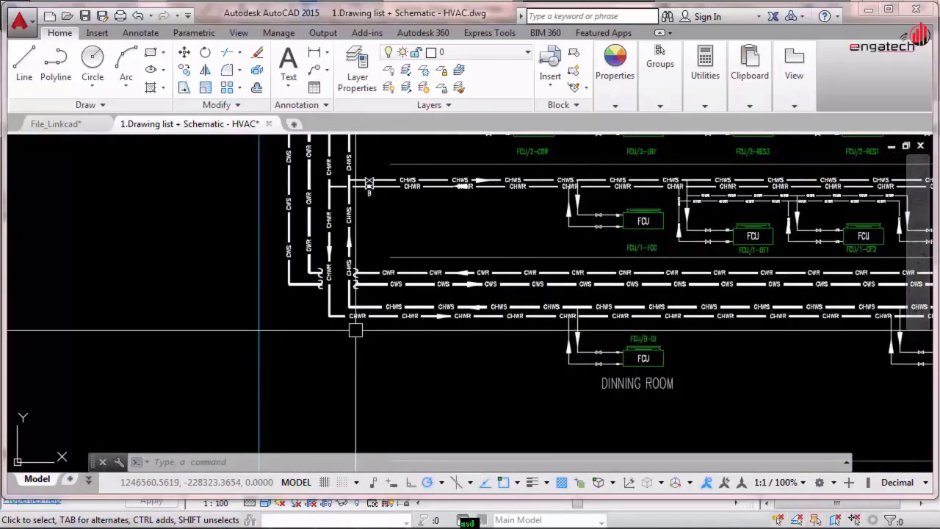
pyautogui.scroll(4, 318, 315)
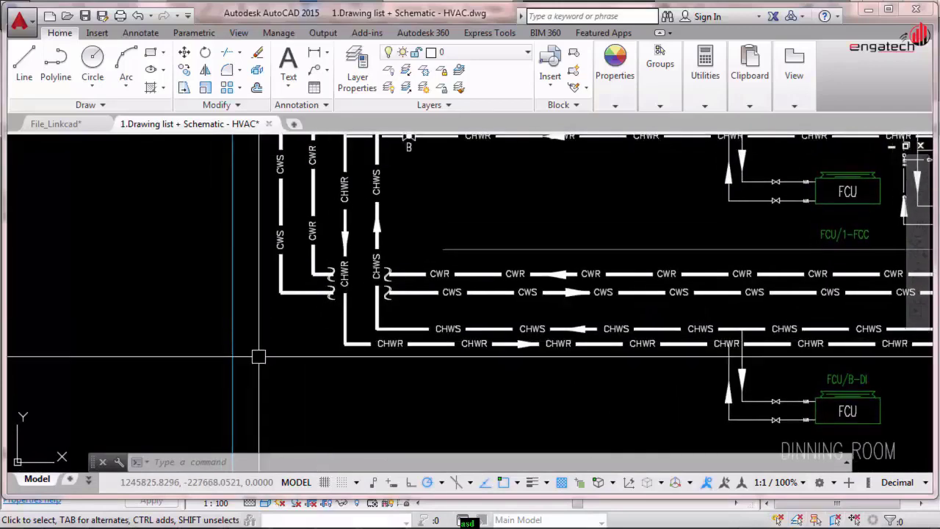
pyautogui.scroll(-2, 375, 293)
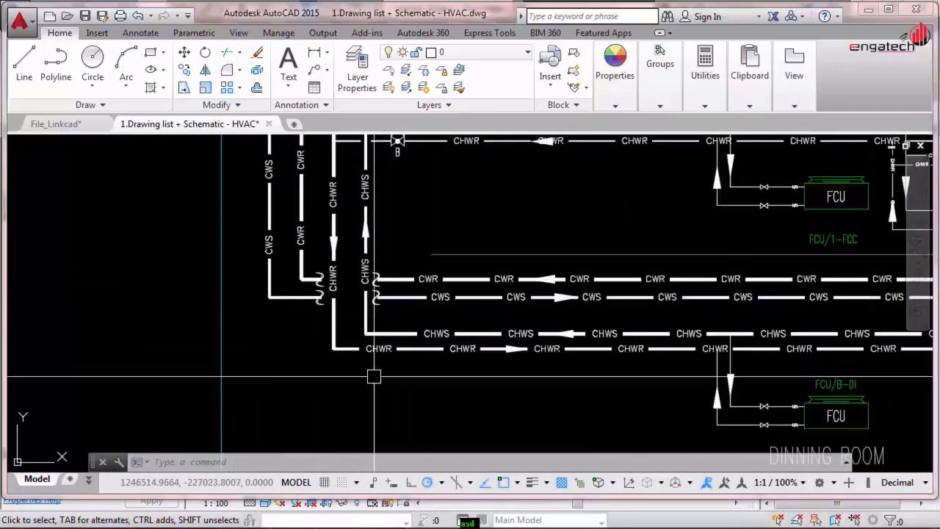
pyautogui.scroll(-5, 323, 334)
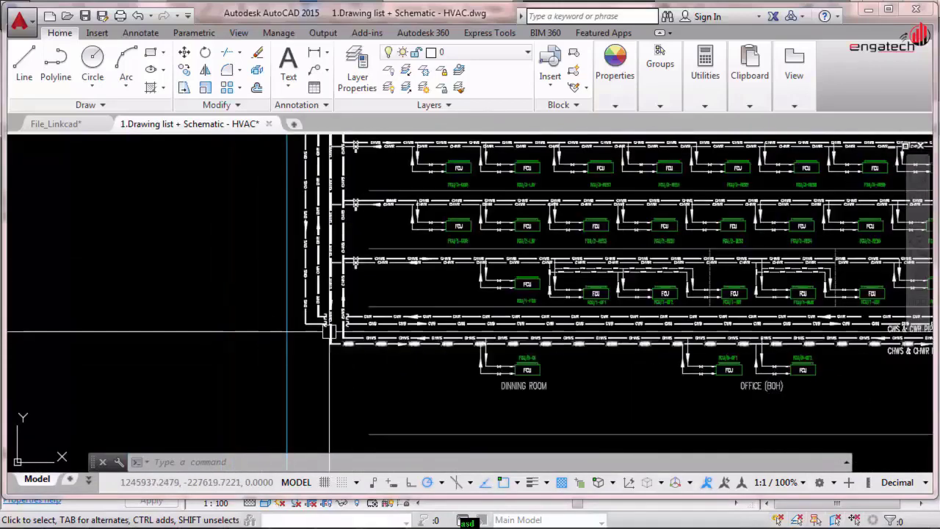
pyautogui.scroll(-5, 324, 334)
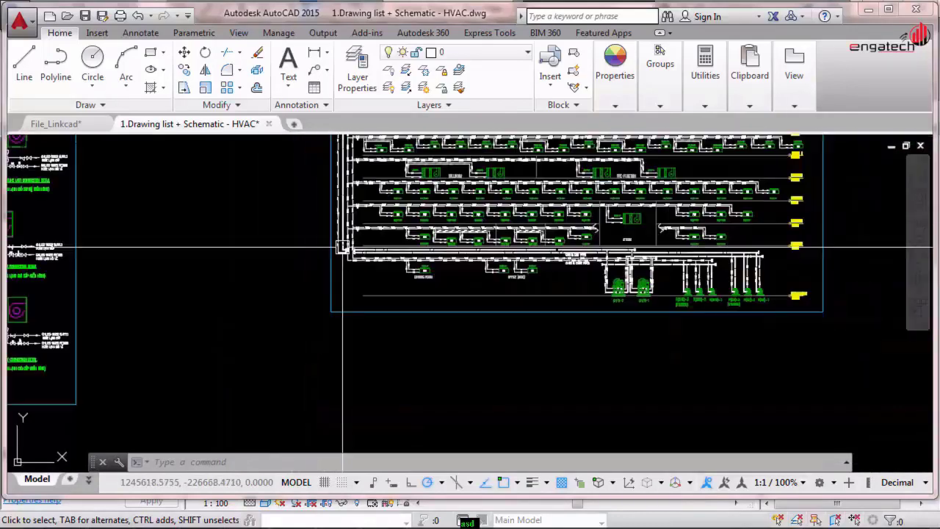
# Switch to the Revit project Sample_Project and look over the 2 - Mech floor plan
pyautogui.click(162, 519)
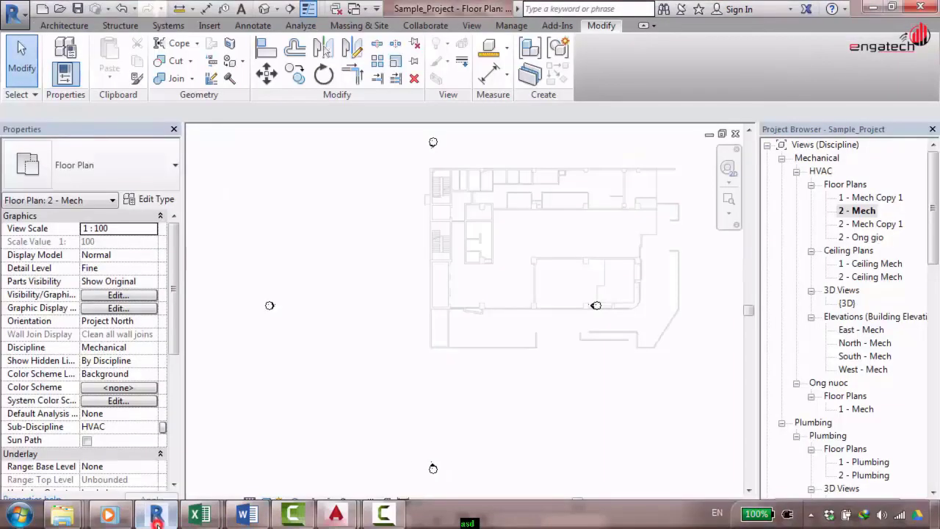
pyautogui.scroll(-2, 481, 258)
pyautogui.moveTo(461, 260); pyautogui.dragTo(451, 271, button='middle')
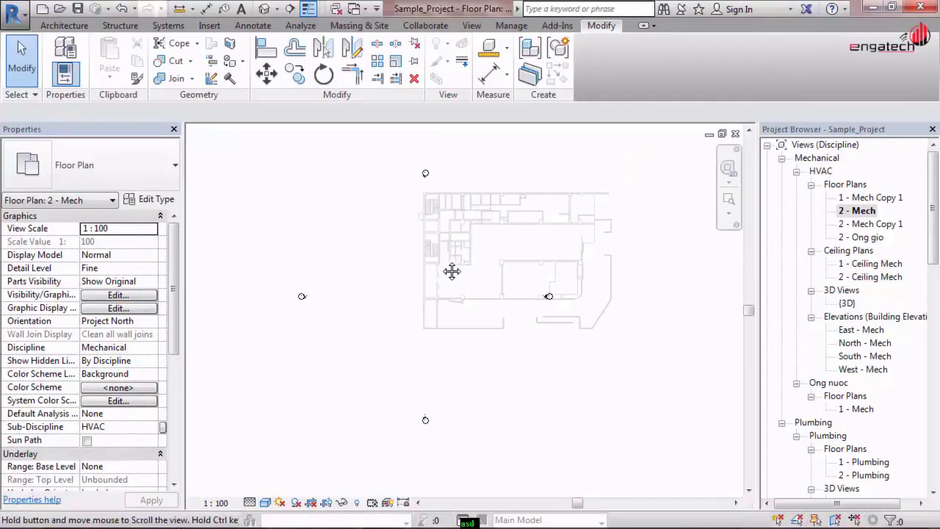
pyautogui.scroll(2, 418, 284)
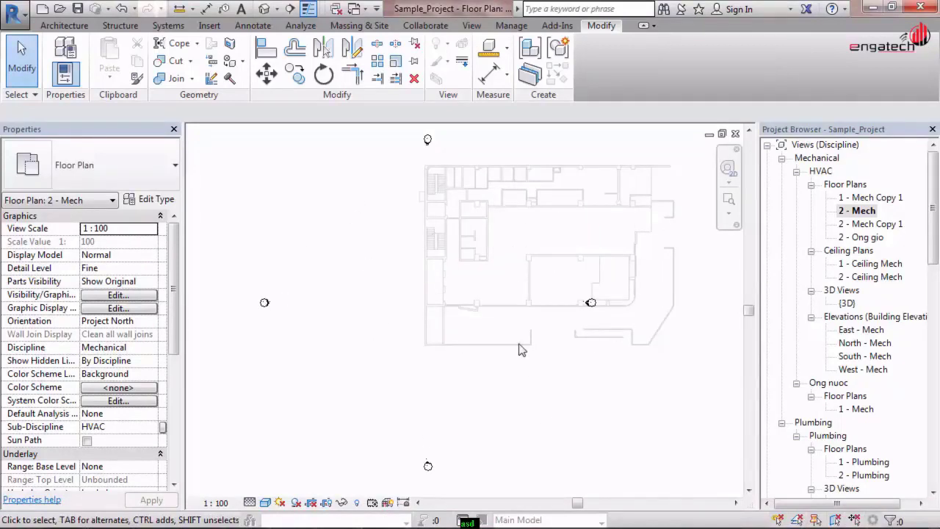
# Start loading a family and browse the US Metric library to Pipe, Fittings, Malleable Iron, Class 150, Threaded
pyautogui.click(208, 25)
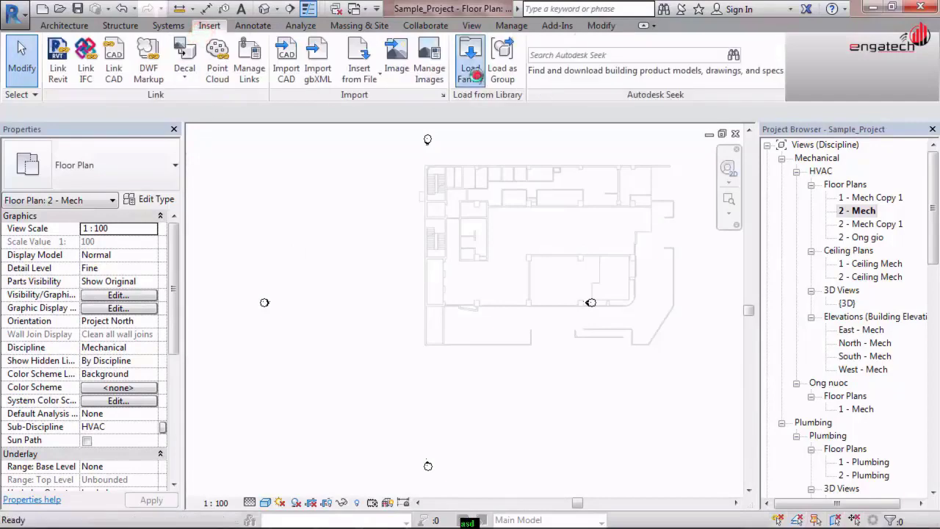
pyautogui.click(474, 74)
pyautogui.scroll(-3, 360, 265)
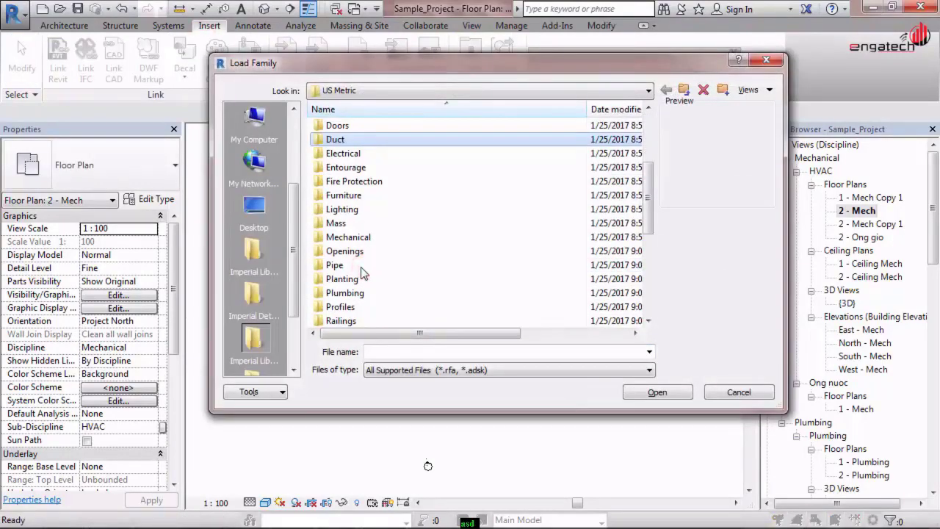
pyautogui.doubleClick(342, 266)
pyautogui.doubleClick(338, 139)
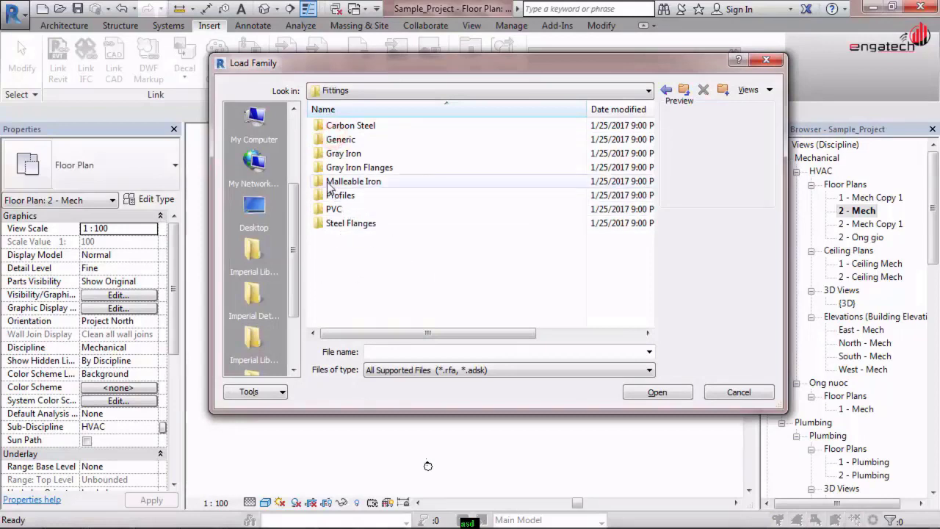
pyautogui.doubleClick(357, 181)
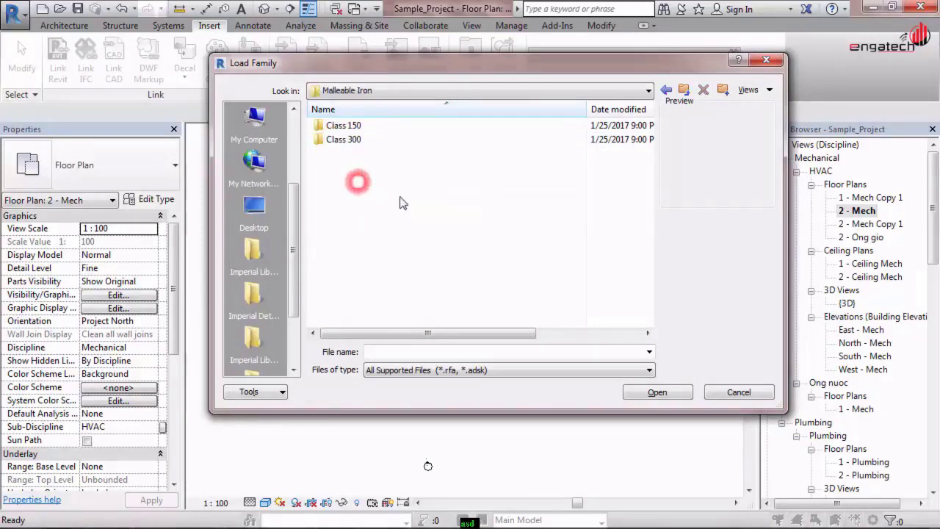
pyautogui.doubleClick(345, 127)
pyautogui.doubleClick(331, 127)
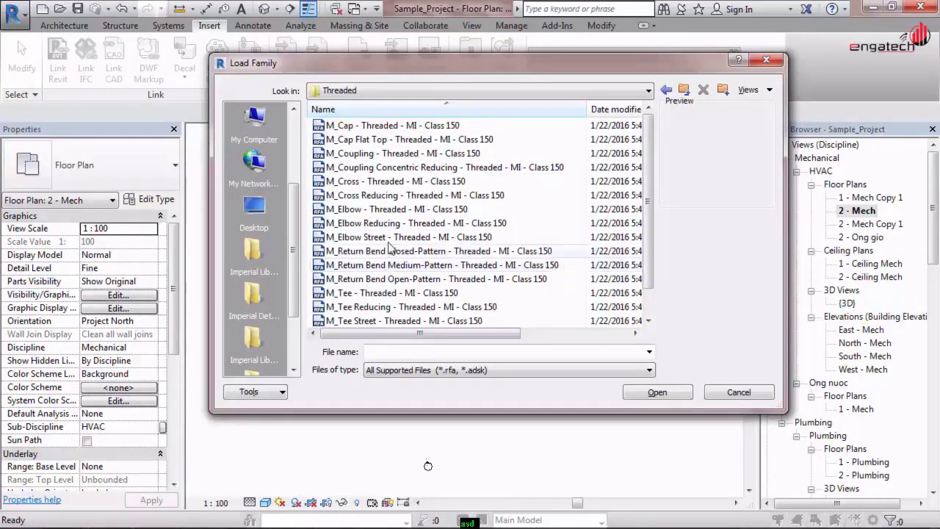
# Load the threaded Class 150 families M_Cap, M_Coupling, M_Coupling Concentric Reducing, M_Elbow and M_Tee Reducing
pyautogui.click(367, 126)
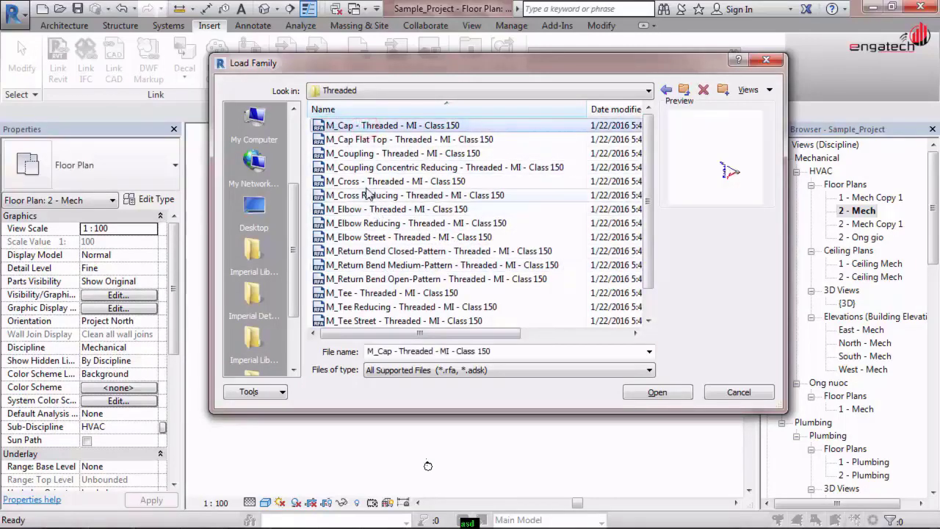
pyautogui.keyDown('ctrl'); pyautogui.click(373, 154); pyautogui.keyUp('ctrl')
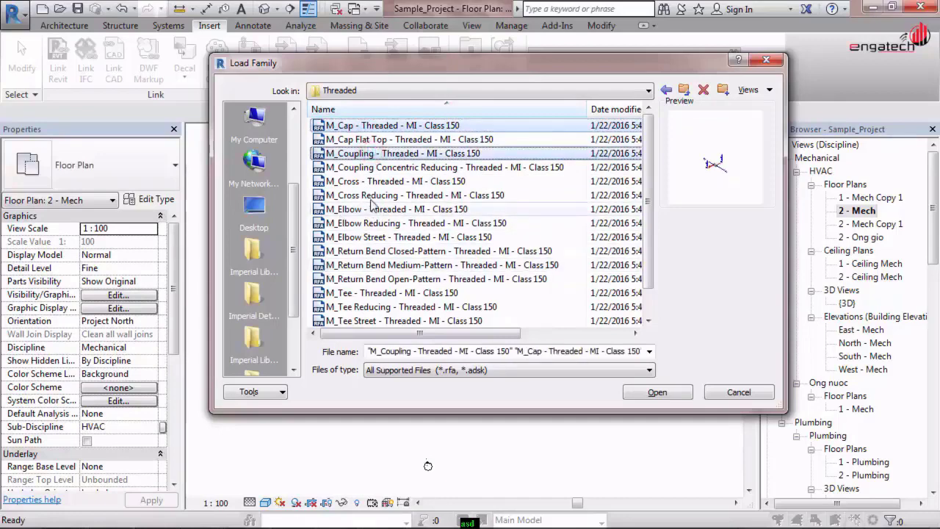
pyautogui.keyDown('ctrl'); pyautogui.click(384, 168); pyautogui.keyUp('ctrl')
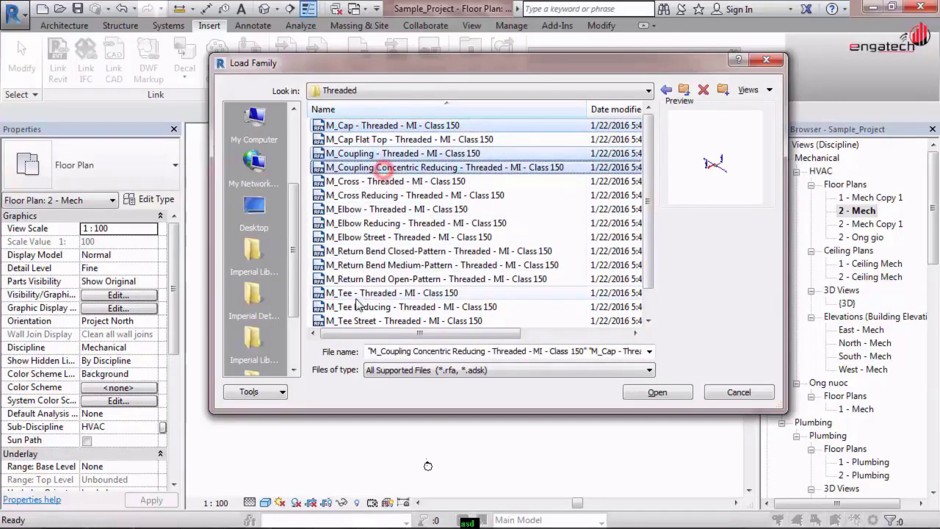
pyautogui.keyDown('ctrl'); pyautogui.click(370, 209); pyautogui.keyUp('ctrl')
pyautogui.scroll(-1, 371, 279)
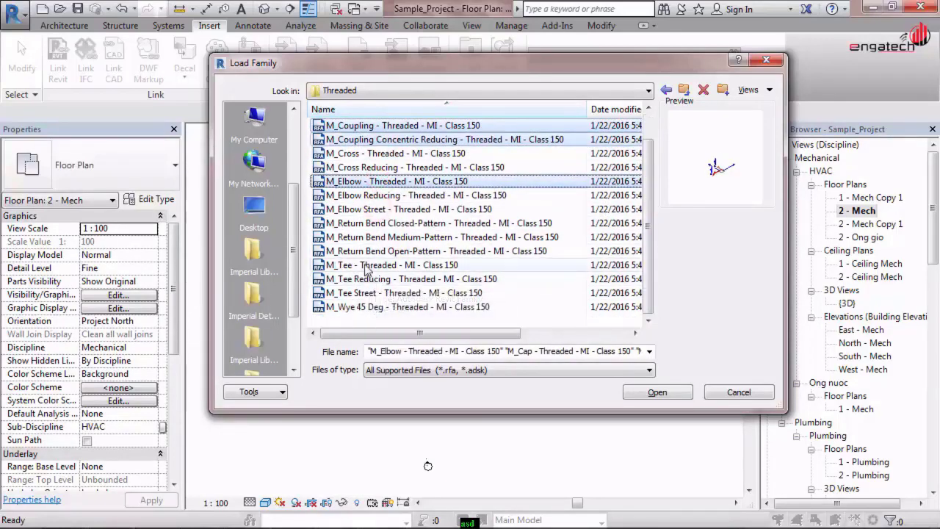
pyautogui.keyDown('ctrl'); pyautogui.click(367, 280); pyautogui.keyUp('ctrl')
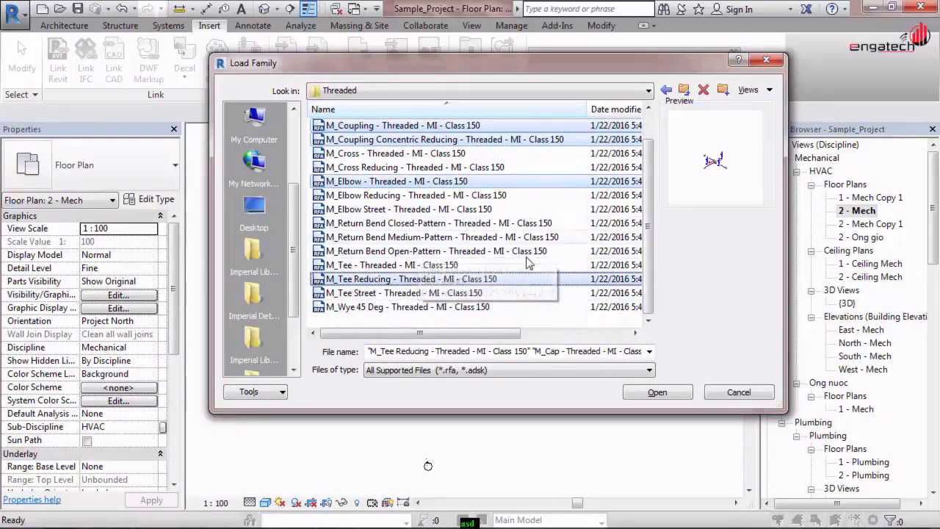
pyautogui.click(656, 393)
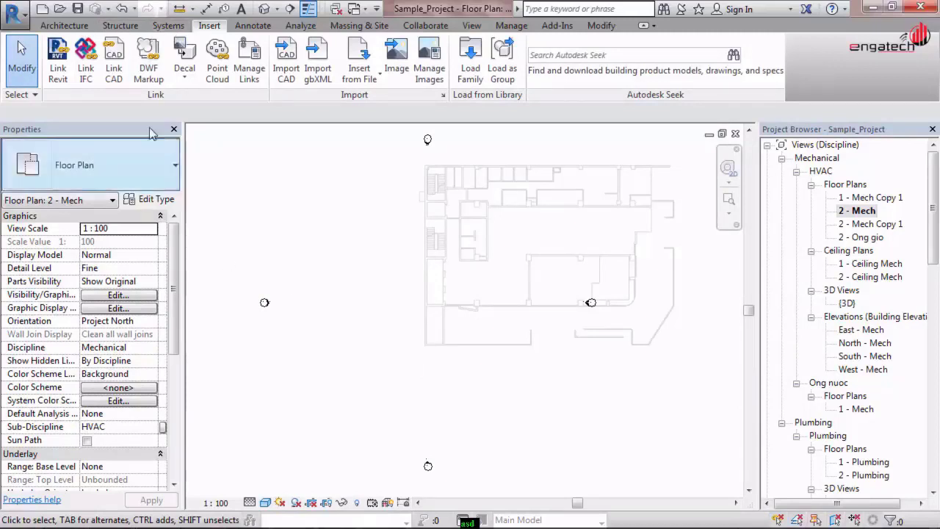
# Place an M_Elbow - Threaded - MI - Class 150 pipe fitting in an empty area of the floor plan
pyautogui.click(168, 25)
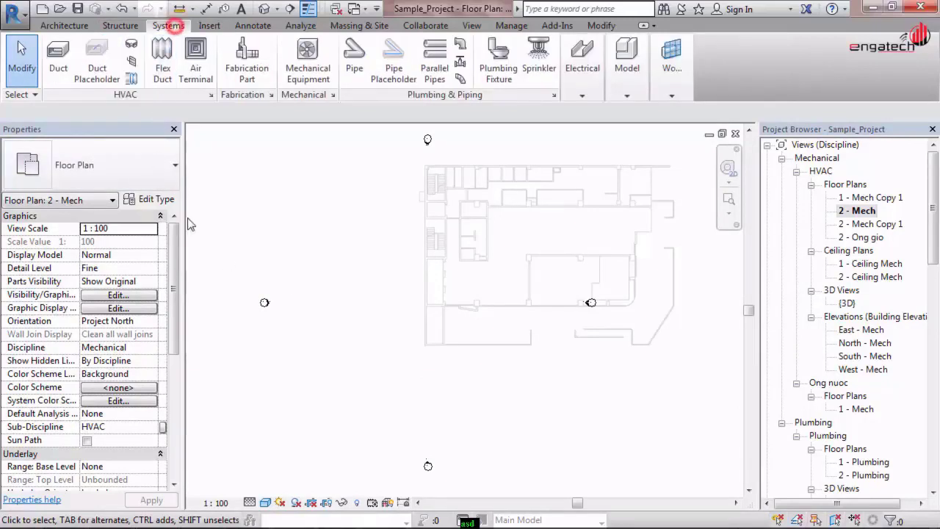
pyautogui.click(460, 46)
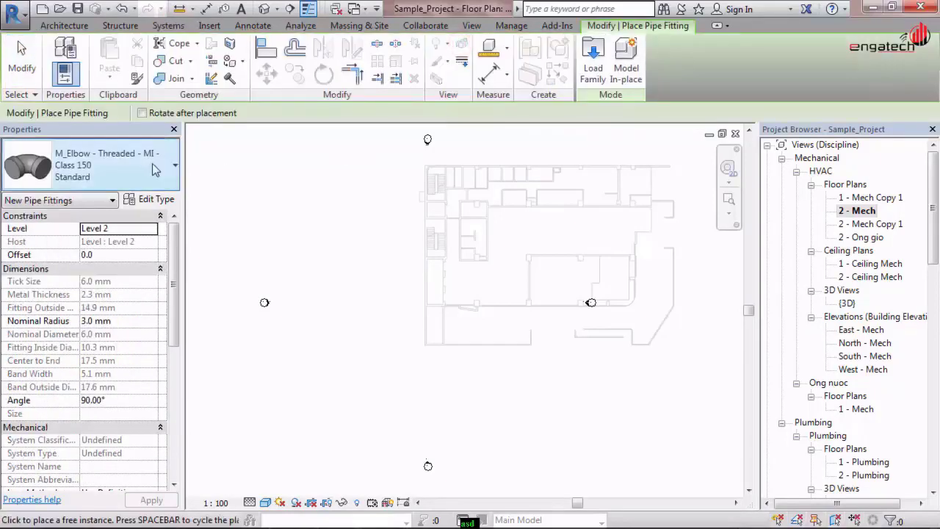
pyautogui.scroll(4, 347, 211)
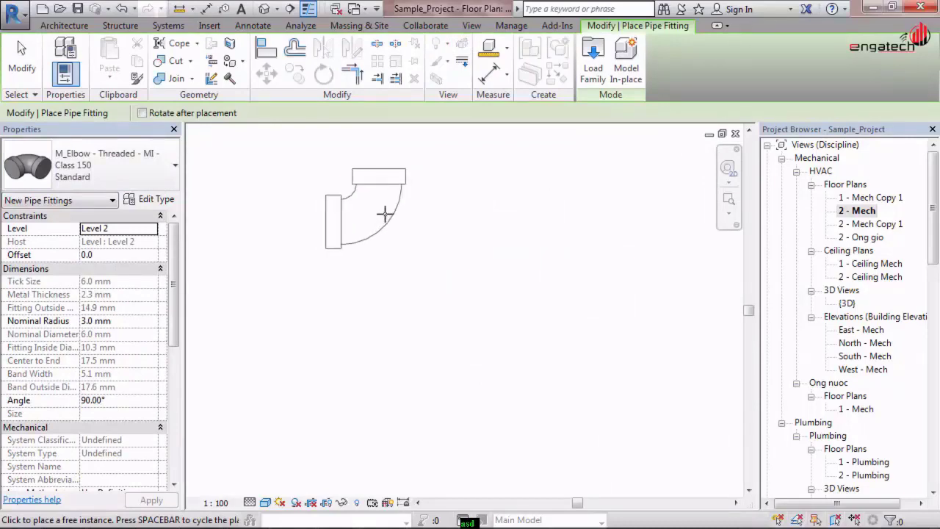
pyautogui.click(384, 214)
pyautogui.scroll(-2, 375, 290)
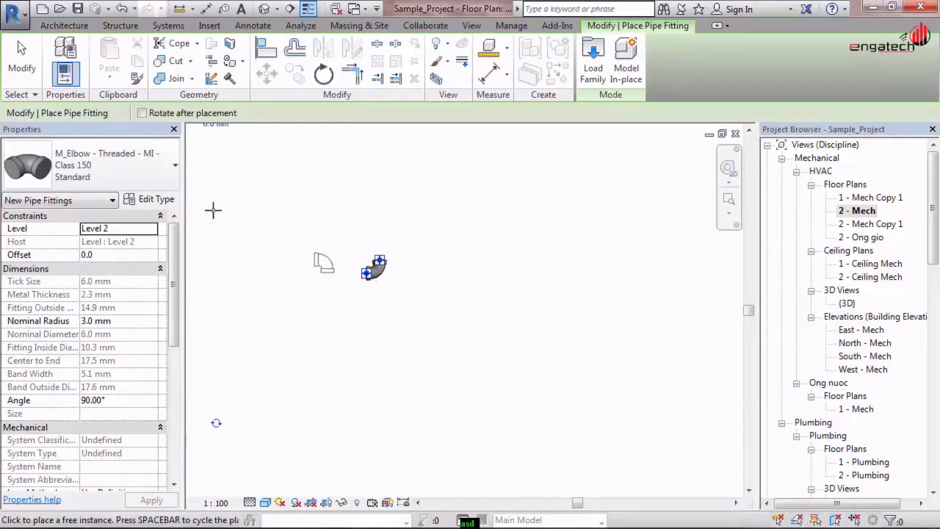
# Place an M_Tee Reducing - Threaded - MI - Class 150 pipe fitting beside the elbow
pyautogui.click(101, 163)
pyautogui.scroll(-3, 103, 286)
pyautogui.scroll(-2, 103, 287)
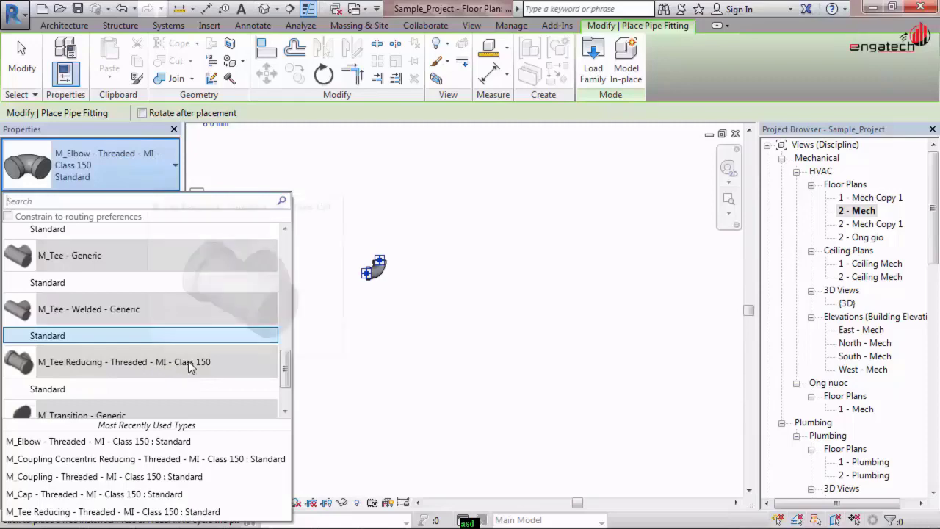
pyautogui.click(84, 388)
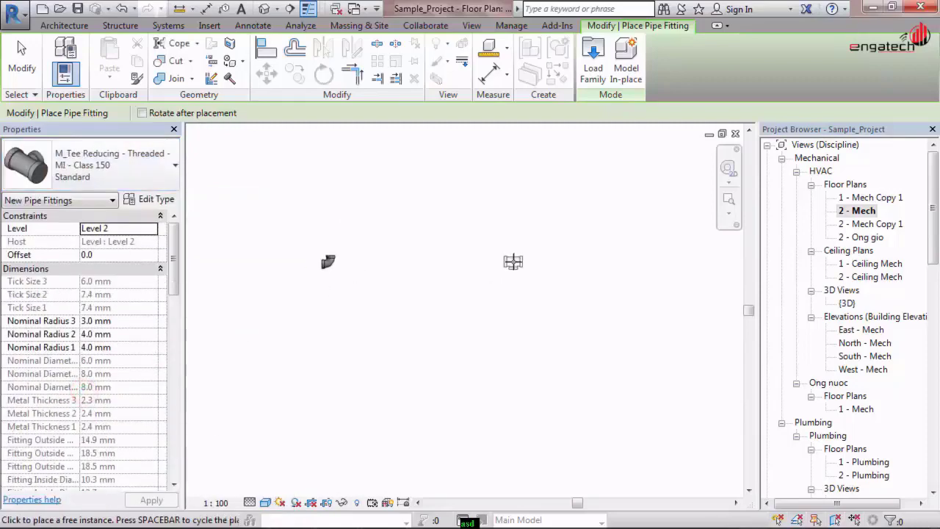
# Place an M_Coupling Concentric Reducing - Threaded - MI - Class 150 fitting in line with the elbow and tee
pyautogui.click(100, 163)
pyautogui.scroll(-1, 95, 351)
pyautogui.scroll(5, 97, 347)
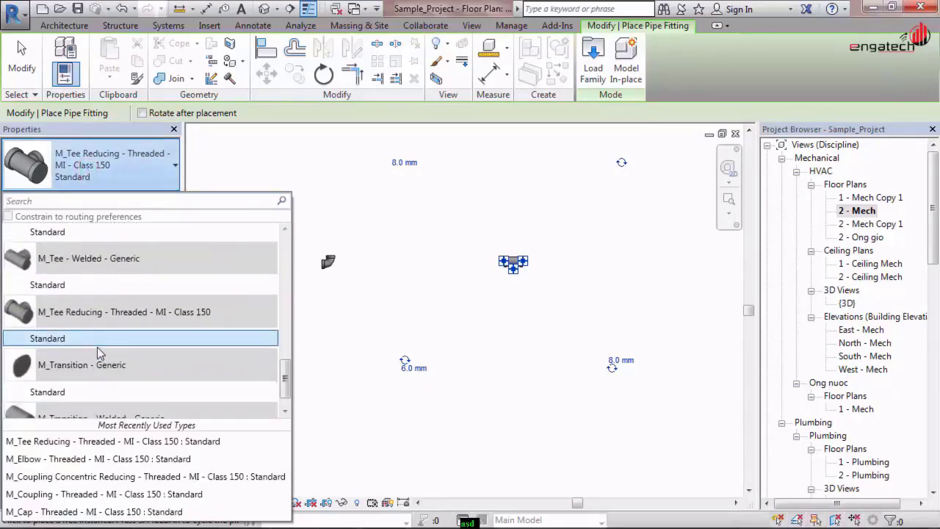
pyautogui.scroll(2, 97, 347)
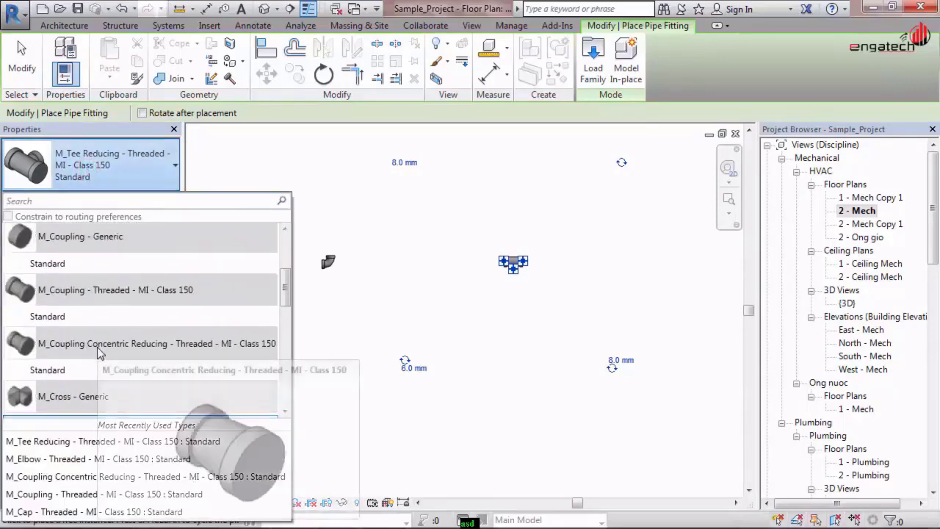
pyautogui.click(83, 370)
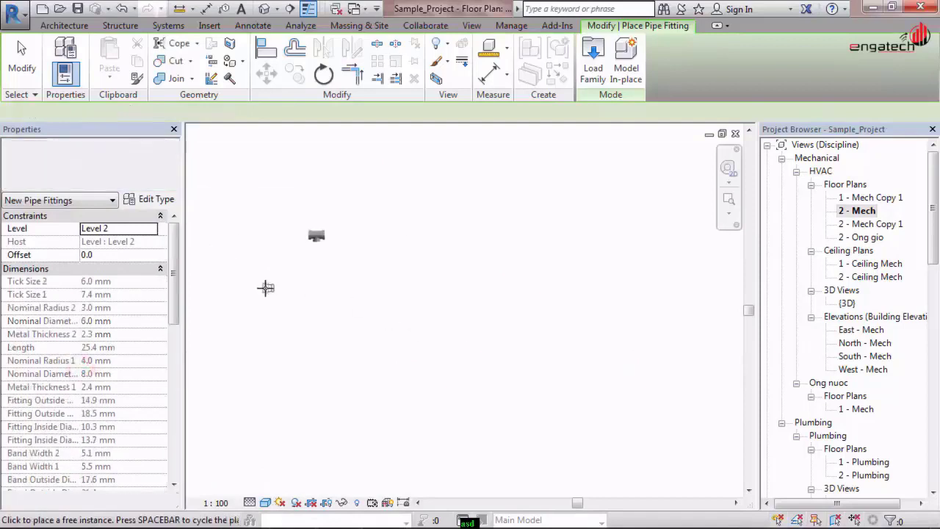
pyautogui.click(434, 242)
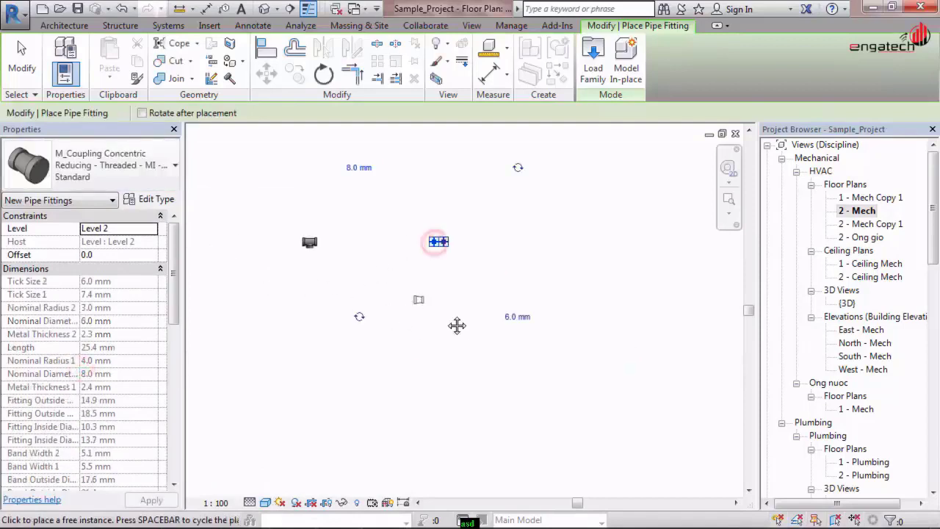
pyautogui.scroll(-1, 411, 297)
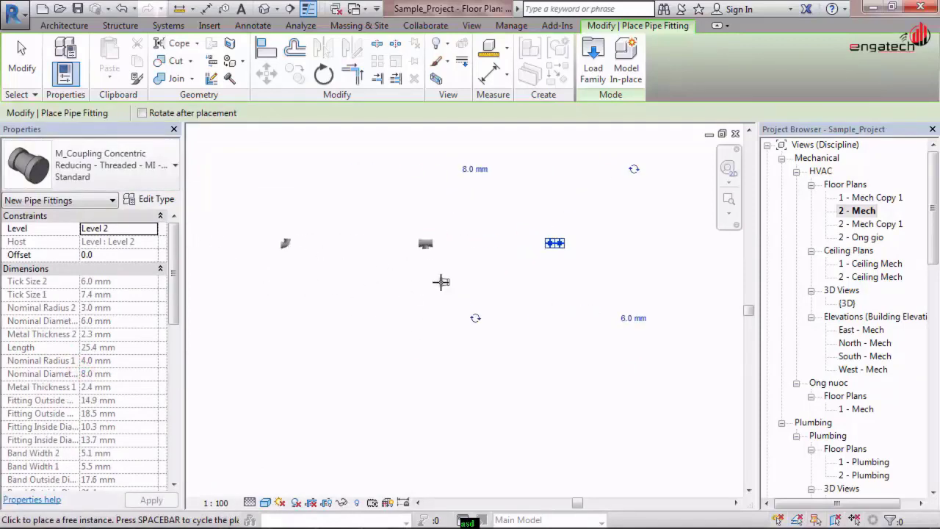
# Place an M_Cap - Threaded - MI - Class 150 pipe fitting below the elbow
pyautogui.click(95, 163)
pyautogui.scroll(3, 100, 295)
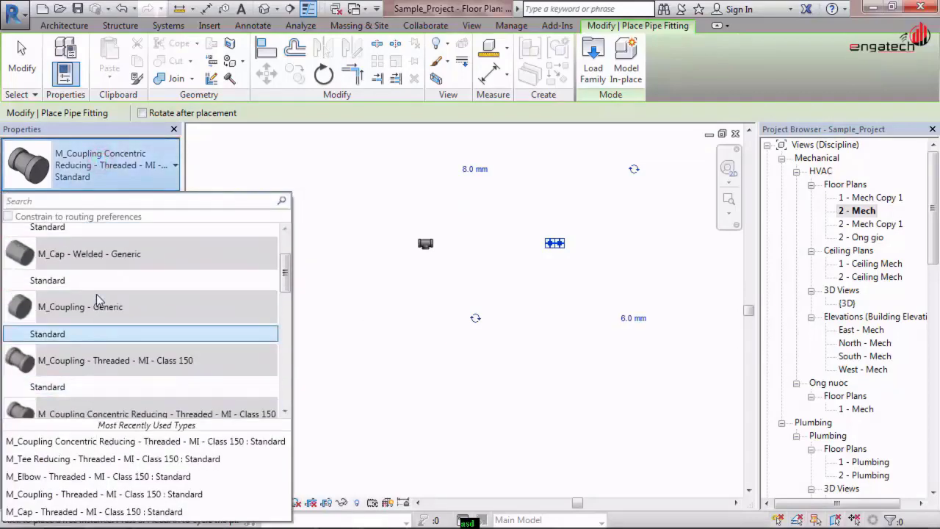
pyautogui.click(100, 261)
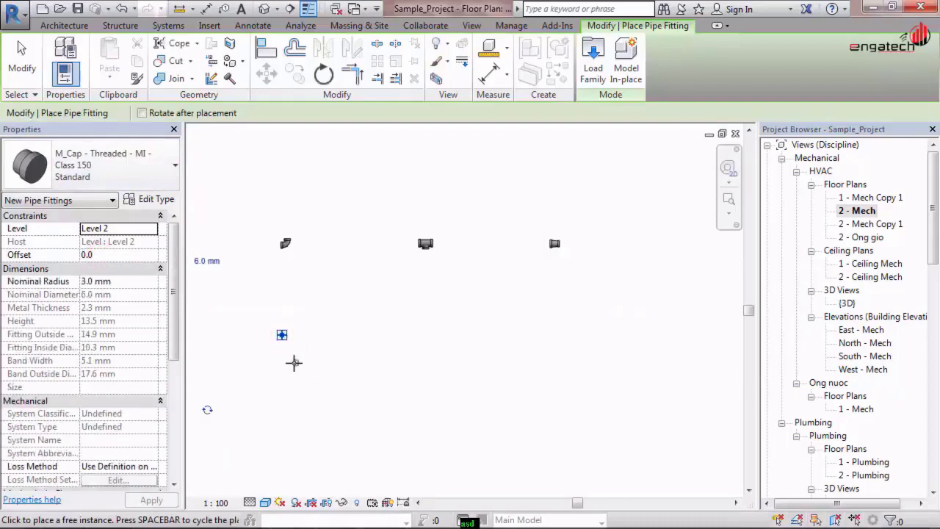
# Place an M_Coupling - Threaded - MI - Class 150 fitting below the tee and finish placing pipe fittings
pyautogui.click(81, 173)
pyautogui.scroll(1, 102, 316)
pyautogui.scroll(-4, 103, 315)
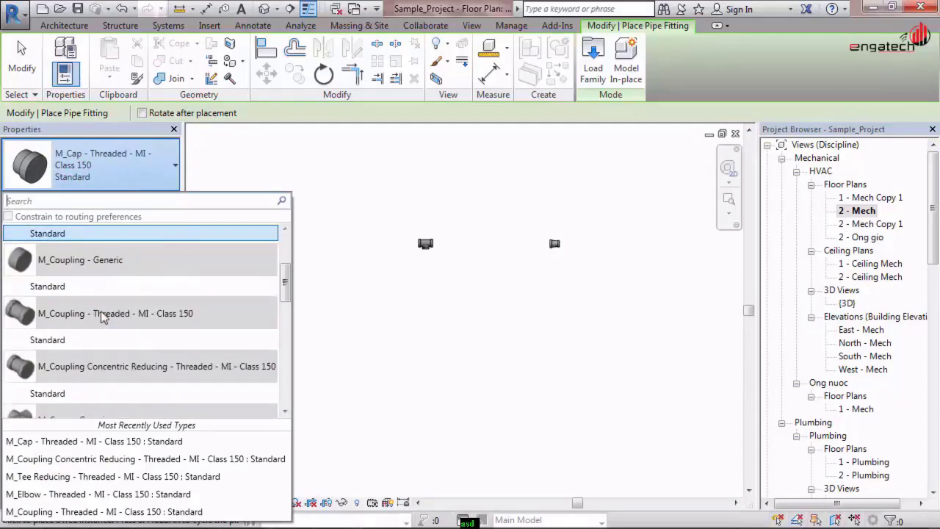
pyautogui.click(103, 340)
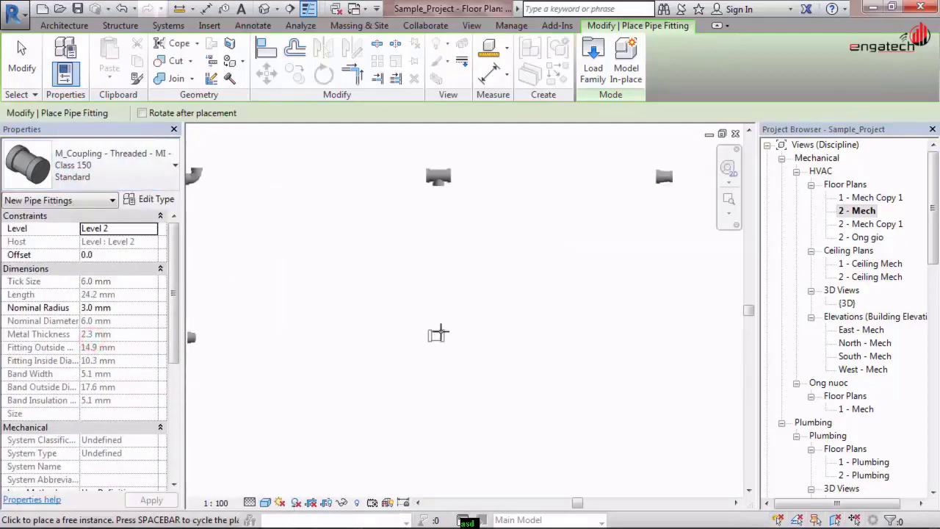
pyautogui.click(438, 366)
pyautogui.press('Escape')
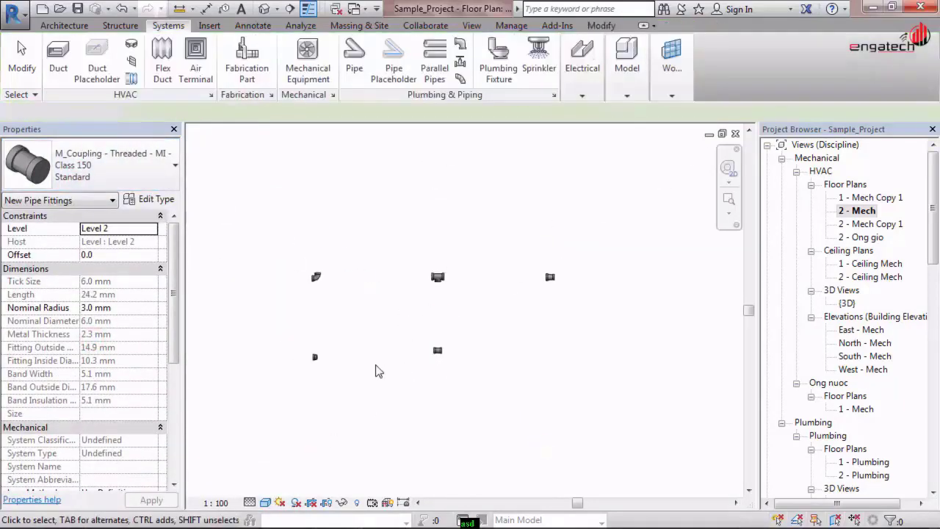
pyautogui.moveTo(514, 268); pyautogui.dragTo(661, 400)
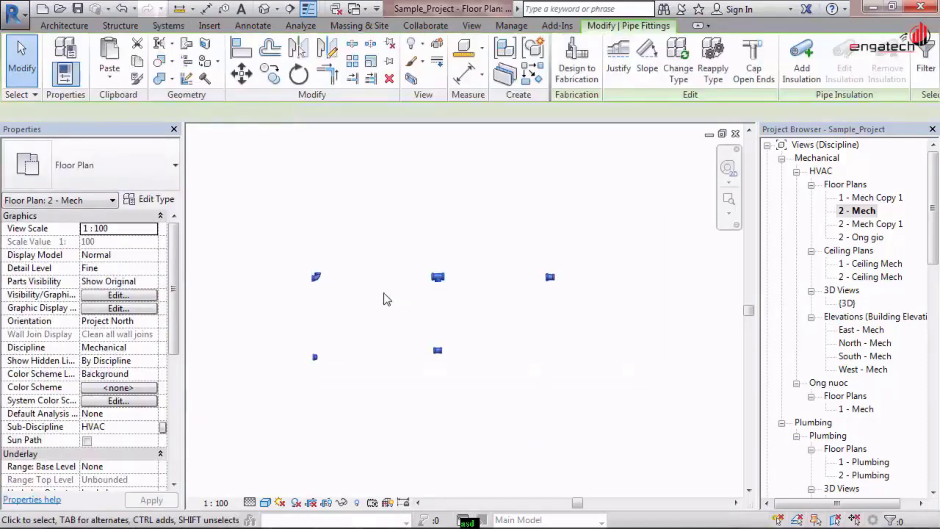
pyautogui.moveTo(267, 228); pyautogui.dragTo(621, 443)
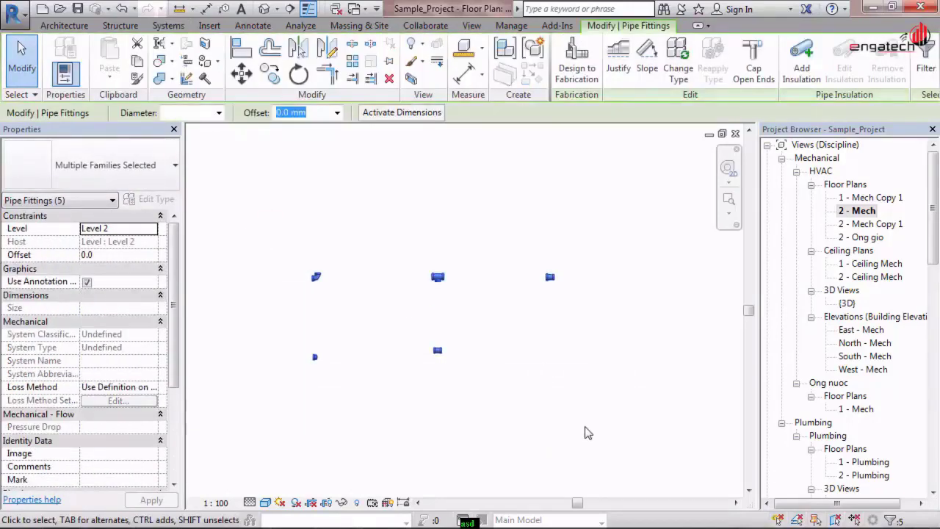
pyautogui.press('Escape')
pyautogui.moveTo(278, 246); pyautogui.dragTo(646, 396)
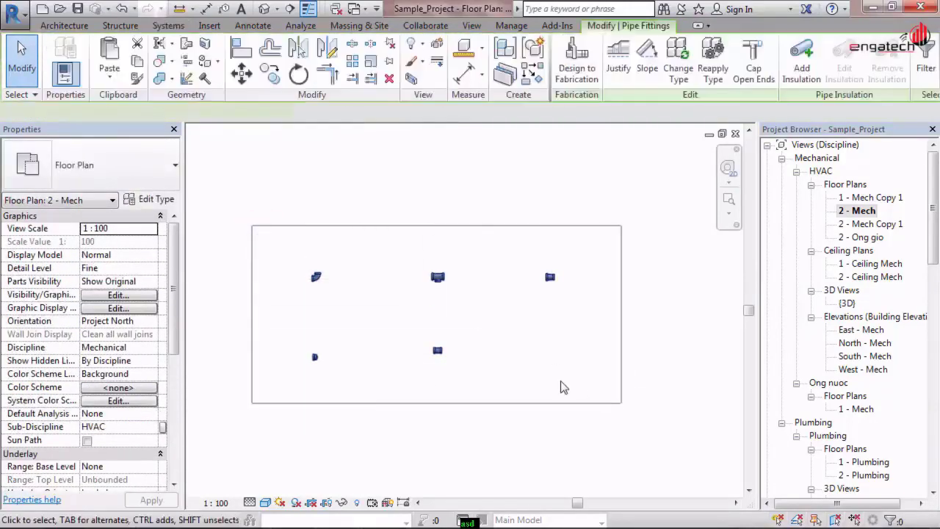
pyautogui.moveTo(258, 237); pyautogui.dragTo(646, 403)
pyautogui.press('Escape')
pyautogui.scroll(2, 236, 282)
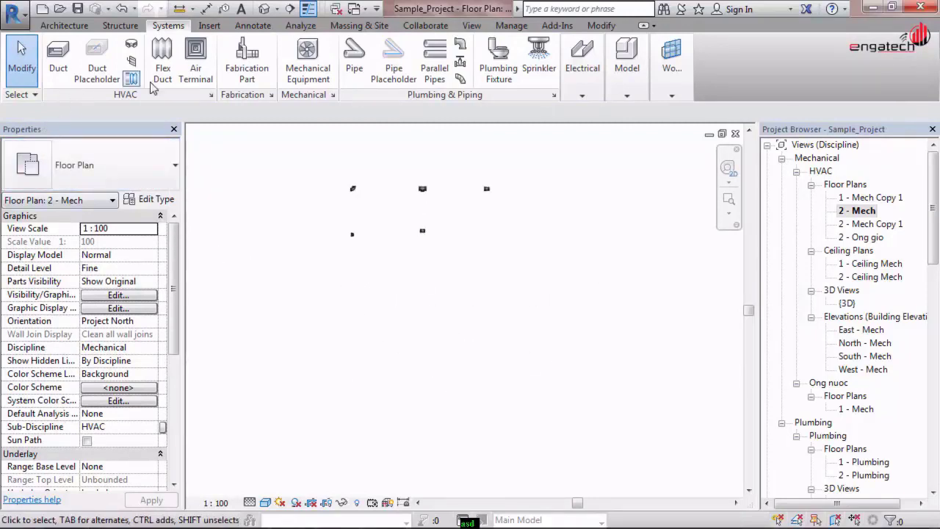
# Place an M_Elbow - Welded - Generic pipe fitting below the threaded cap
pyautogui.click(351, 67)
pyautogui.press('Escape')
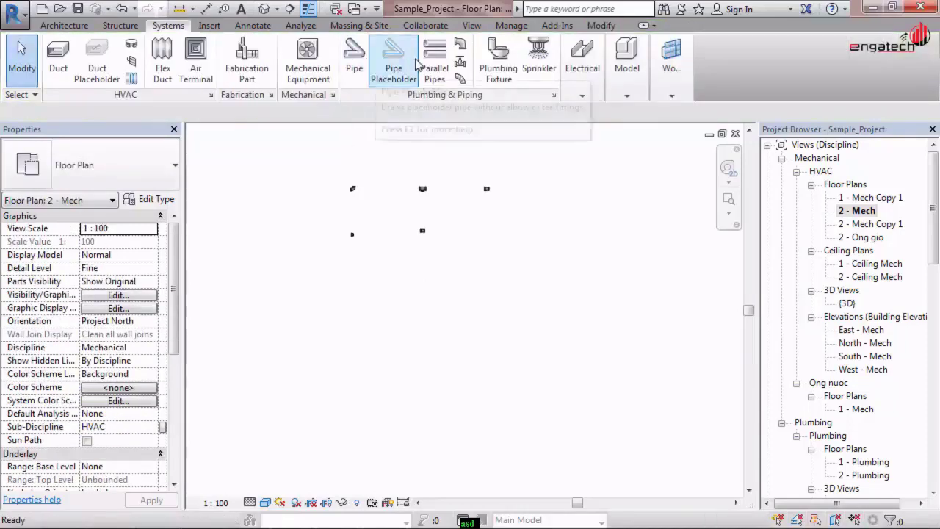
pyautogui.click(463, 48)
pyautogui.click(63, 180)
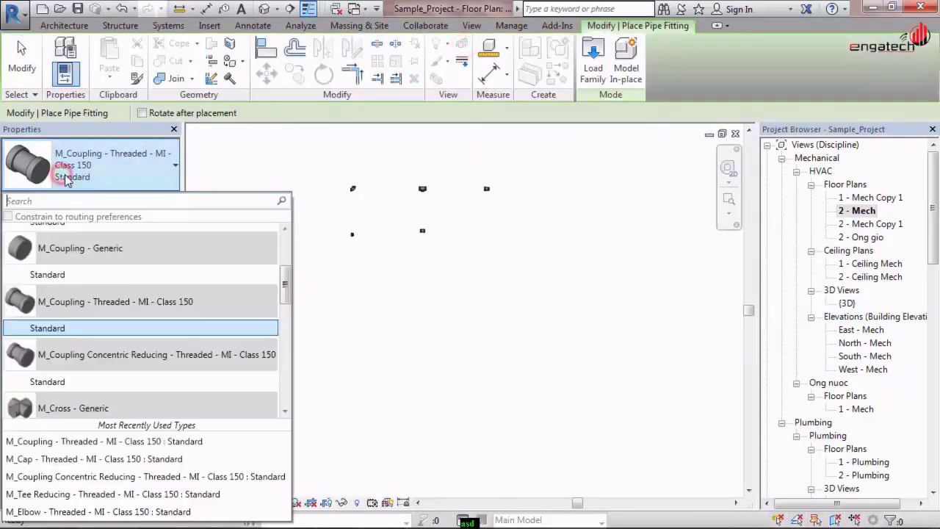
pyautogui.scroll(-5, 88, 304)
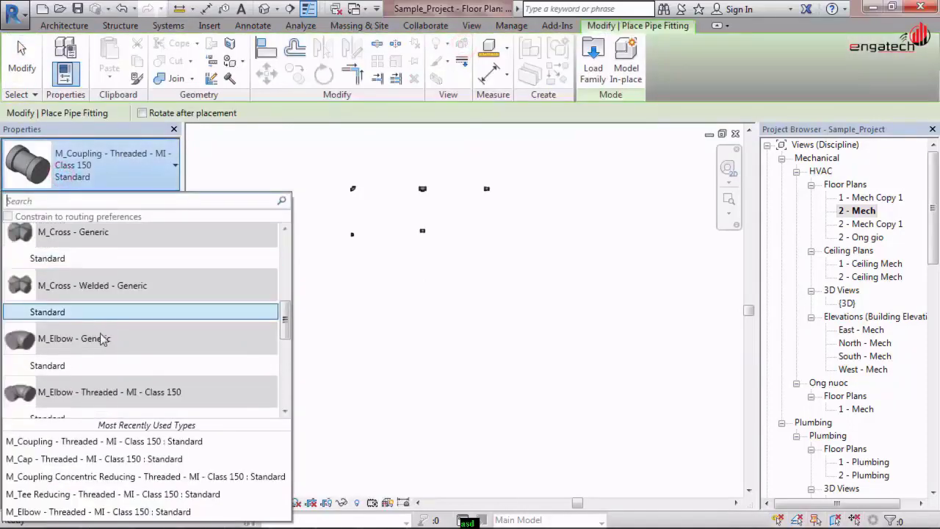
pyautogui.scroll(-1, 122, 371)
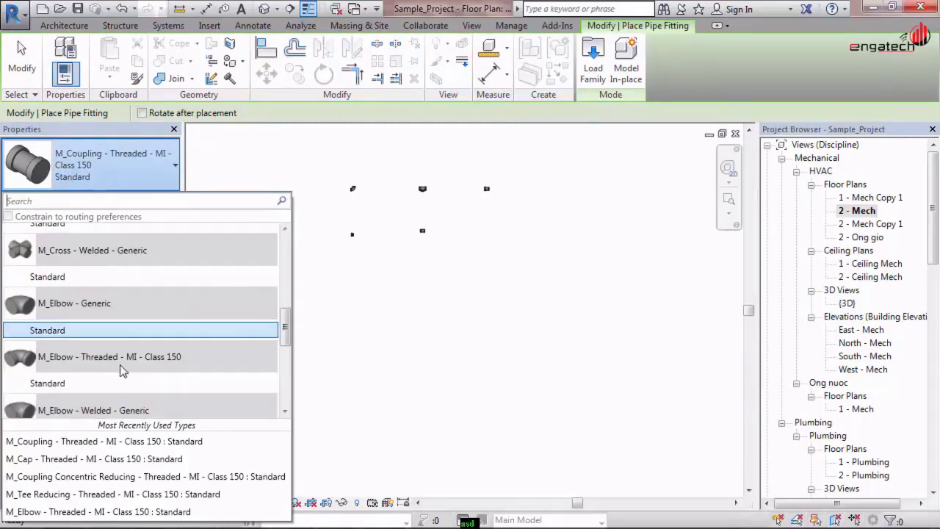
pyautogui.scroll(5, 76, 286)
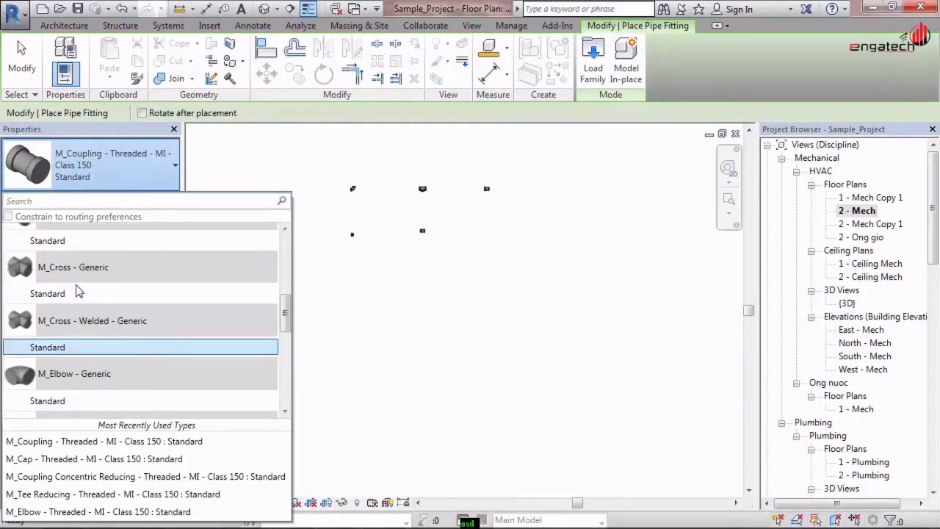
pyautogui.scroll(1, 82, 304)
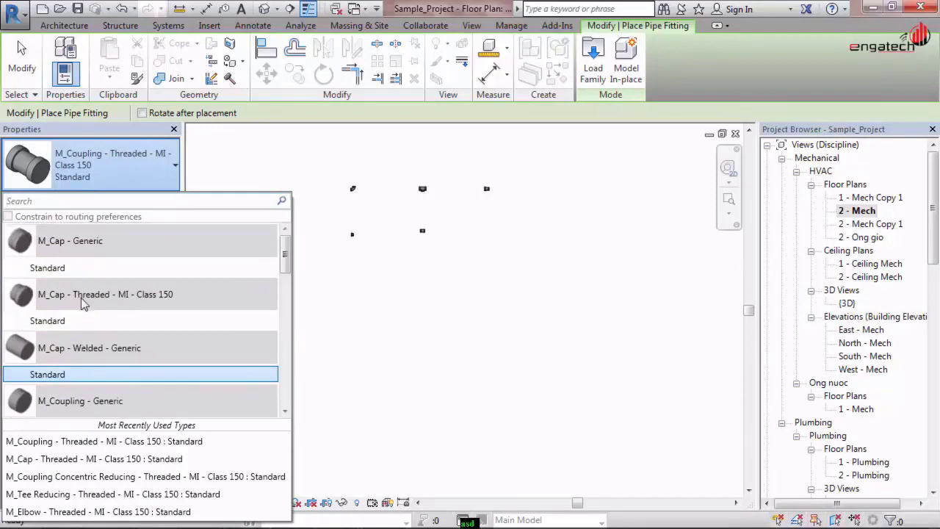
pyautogui.scroll(-6, 84, 306)
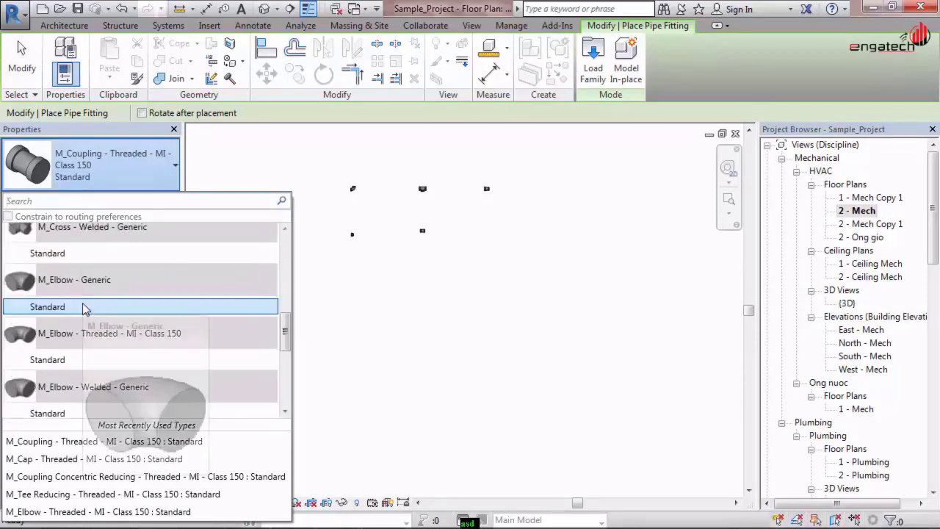
pyautogui.click(66, 415)
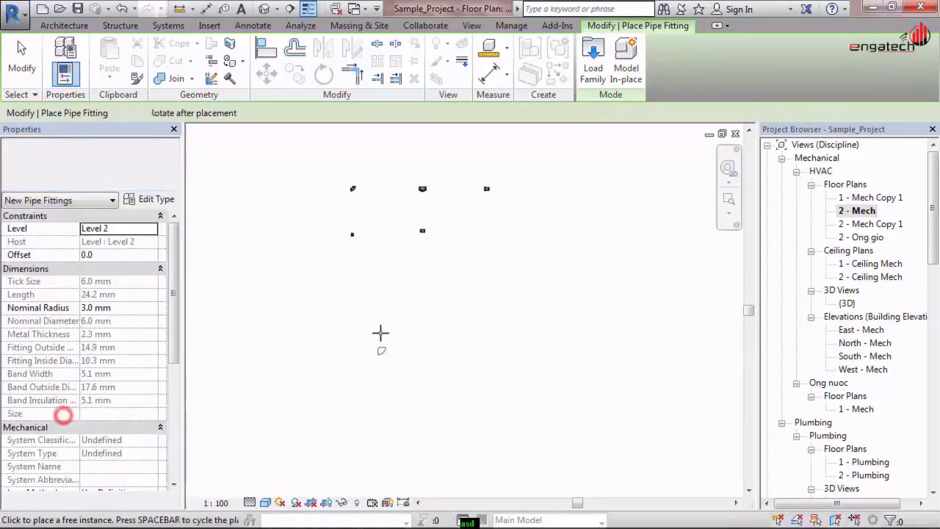
pyautogui.click(353, 303)
# Place an M_Tee - Welded - Generic pipe fitting beside the welded elbow, below the threaded coupling, and finish placing fittings
pyautogui.click(72, 161)
pyautogui.scroll(-3, 88, 264)
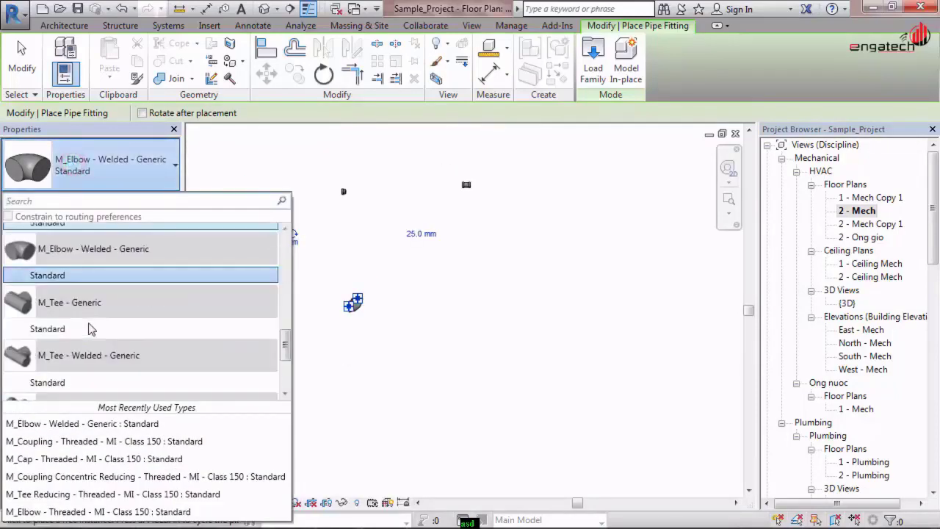
pyautogui.click(67, 375)
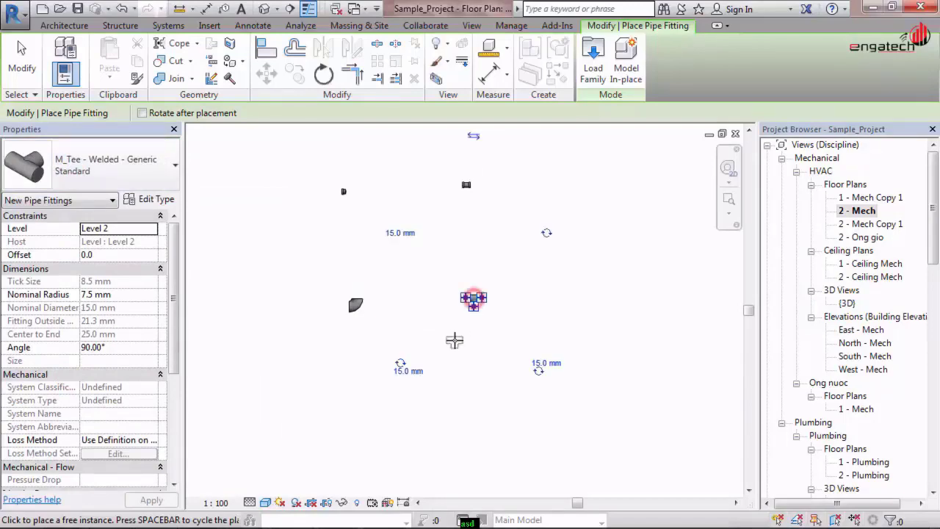
pyautogui.click(473, 299)
pyautogui.press('Escape')
# Examine the welded tee's shape and properties up close
pyautogui.click(473, 307)
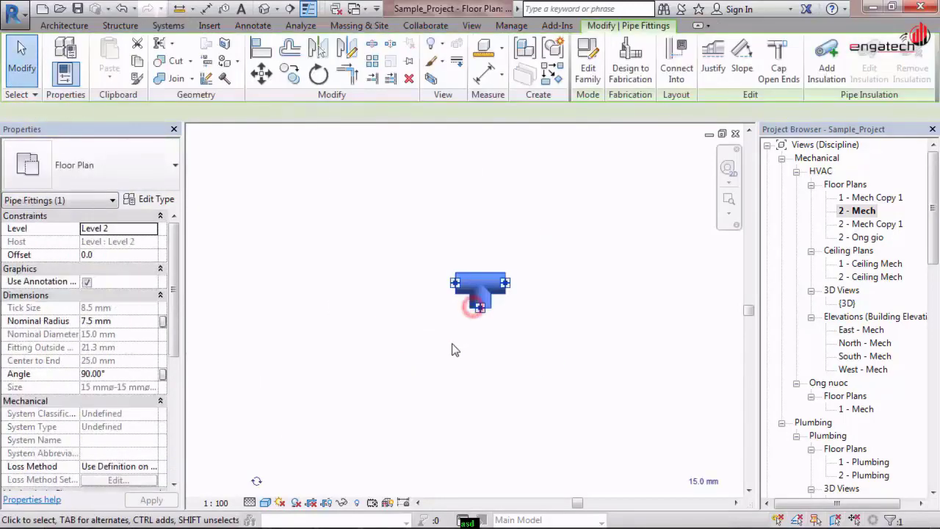
pyautogui.scroll(-3, 451, 345)
pyautogui.click(470, 310)
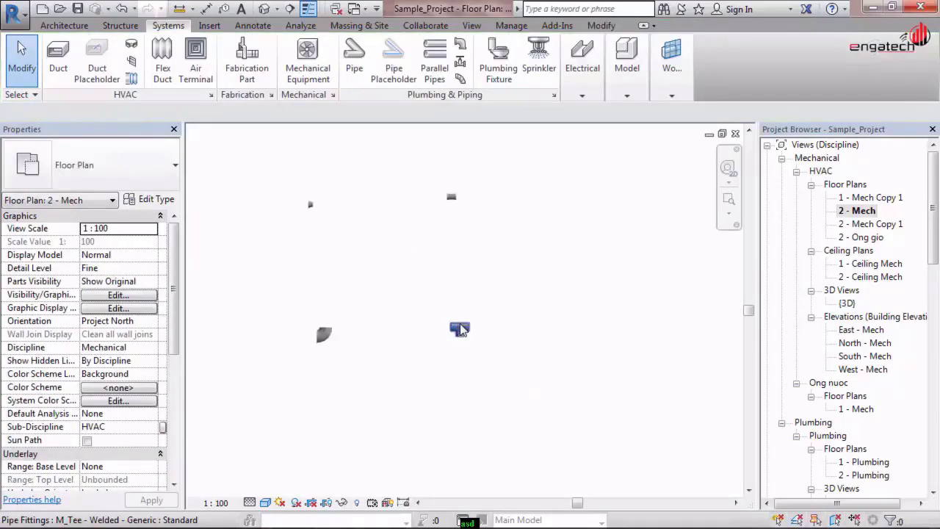
pyautogui.scroll(3, 444, 338)
pyautogui.click(443, 338)
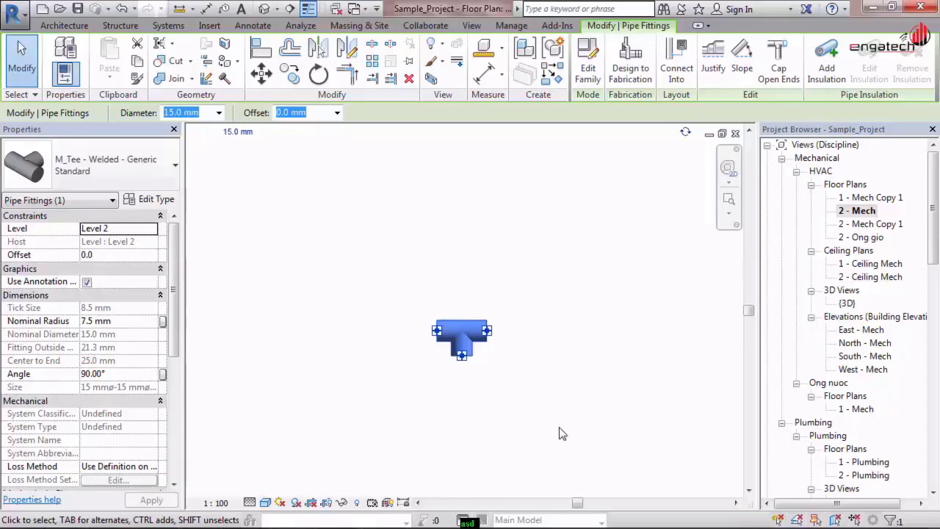
pyautogui.click(373, 272)
pyautogui.scroll(-3, 373, 273)
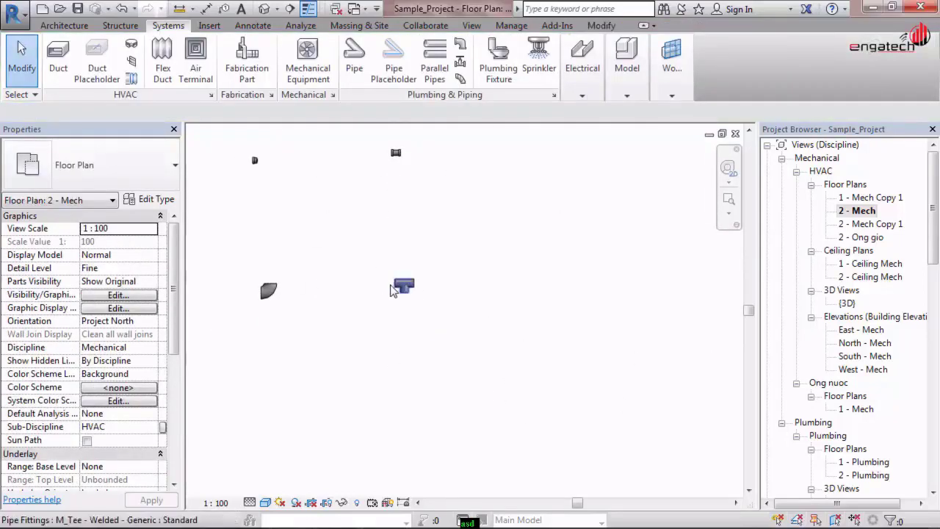
# Place an M_Transition - Welded - Generic pipe fitting in line with the welded elbow and tee and finish placing fittings
pyautogui.click(356, 64)
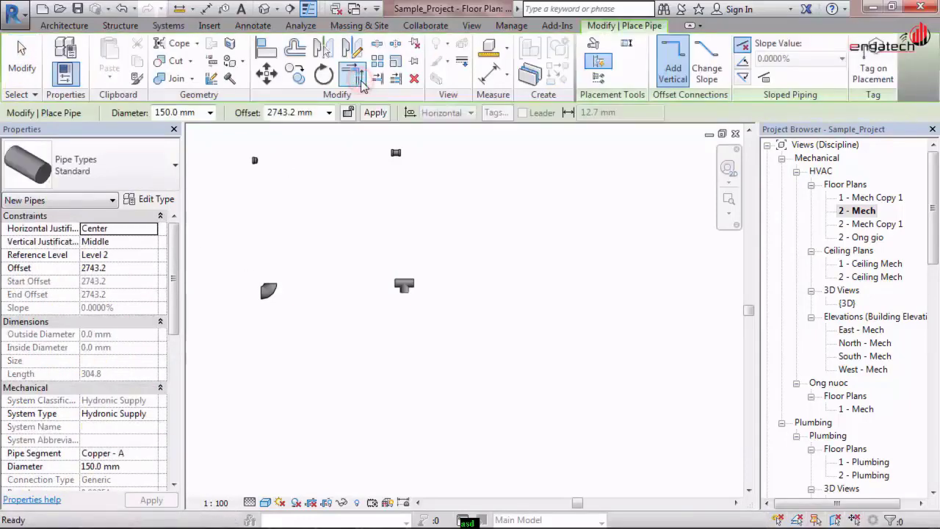
pyautogui.press('Escape')
pyautogui.click(460, 49)
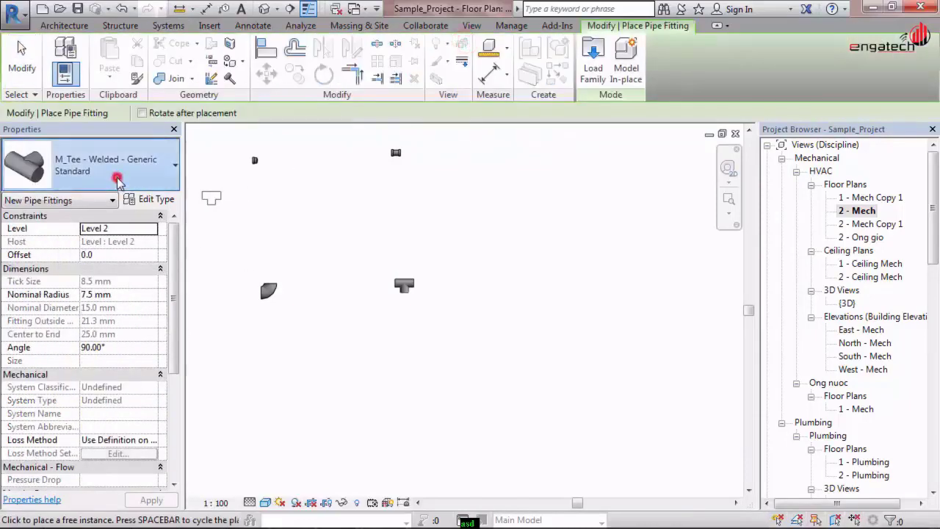
pyautogui.click(116, 179)
pyautogui.scroll(-2, 101, 323)
pyautogui.scroll(-2, 103, 337)
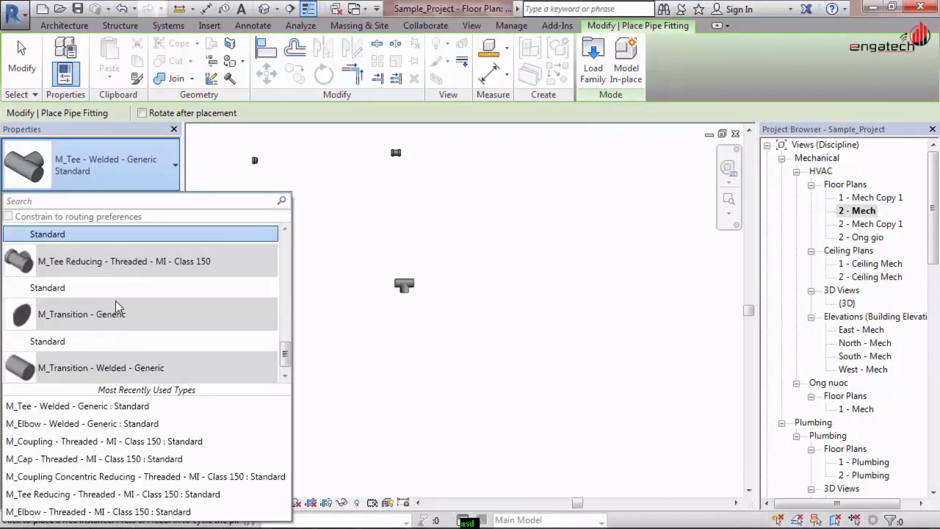
pyautogui.scroll(4, 117, 304)
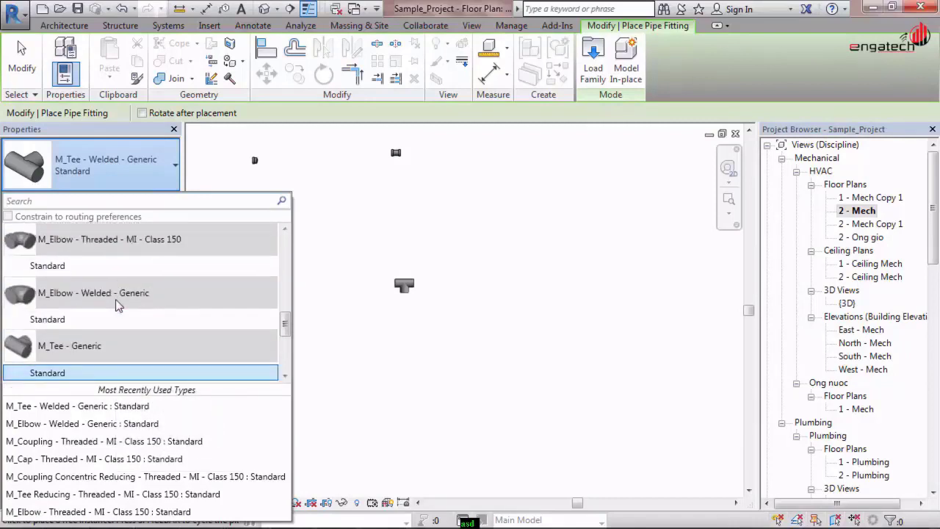
pyautogui.scroll(8, 118, 305)
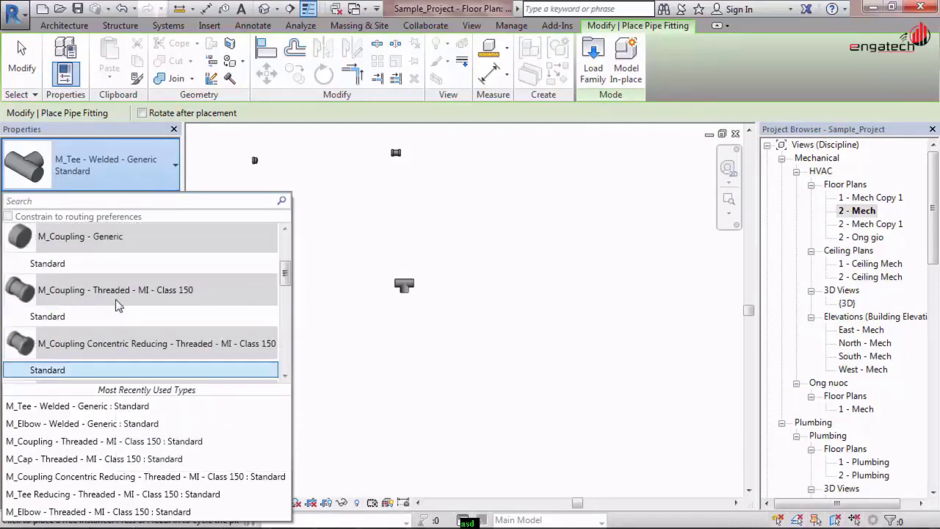
pyautogui.scroll(2, 117, 305)
pyautogui.scroll(3, 118, 304)
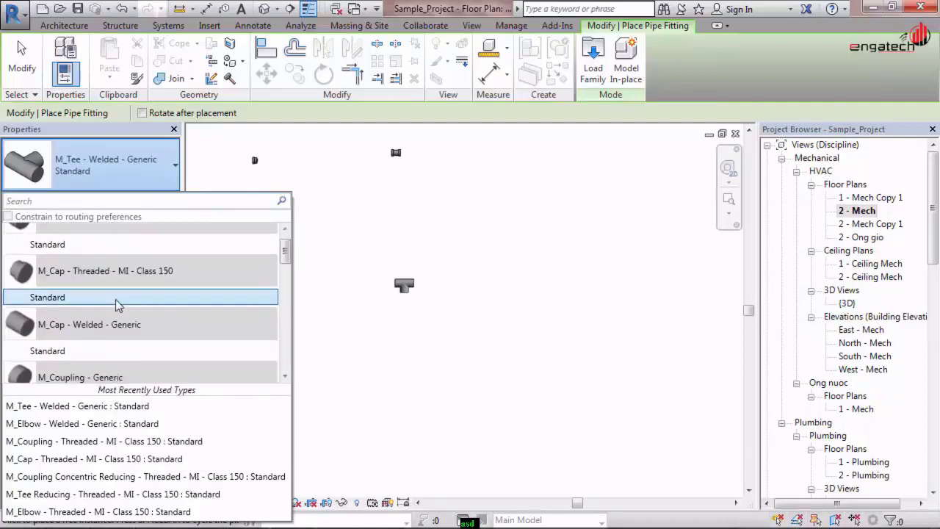
pyautogui.scroll(-11, 117, 304)
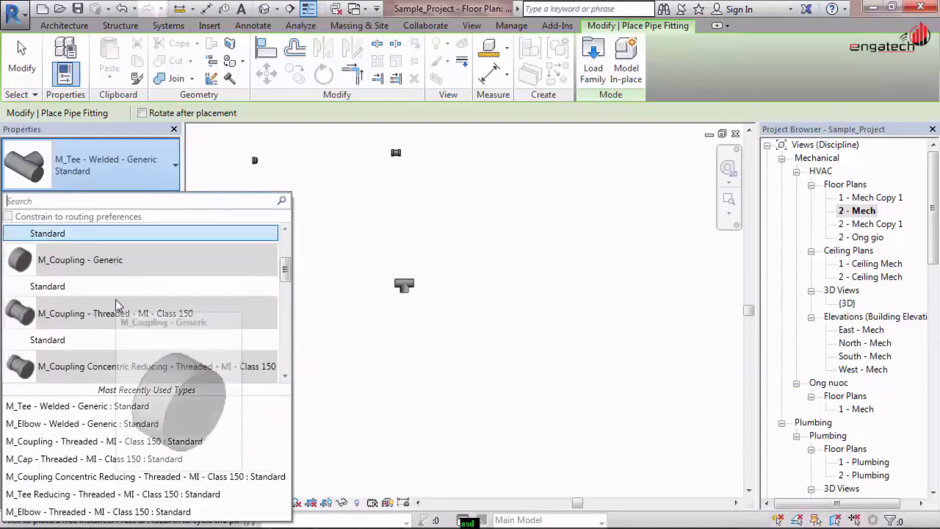
pyautogui.scroll(-8, 117, 305)
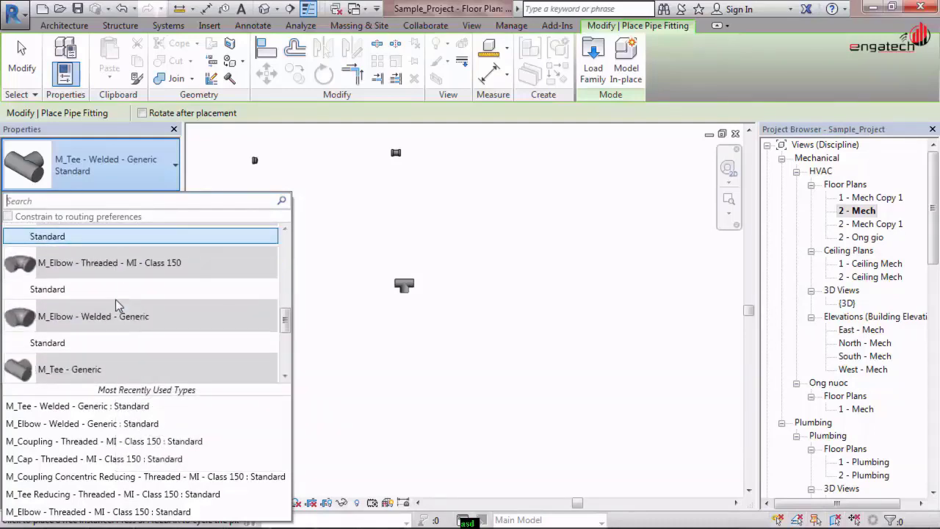
pyautogui.moveTo(117, 305)
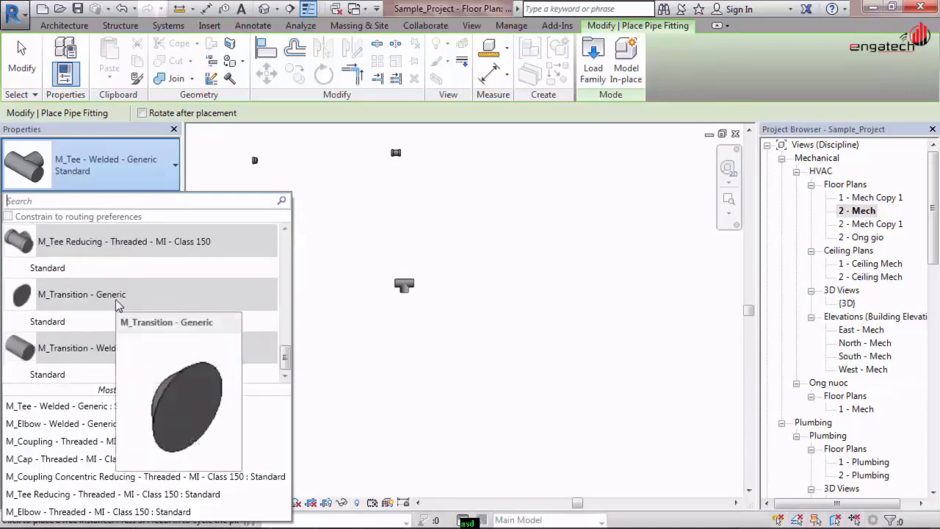
pyautogui.click(101, 378)
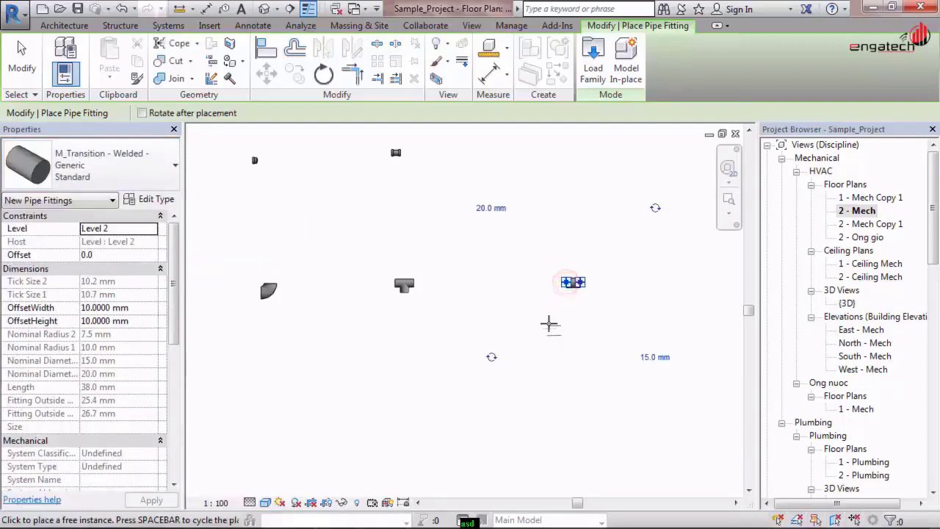
pyautogui.press('Escape')
pyautogui.press('Escape')
# Examine the welded transition's shape and properties up close
pyautogui.click(583, 277)
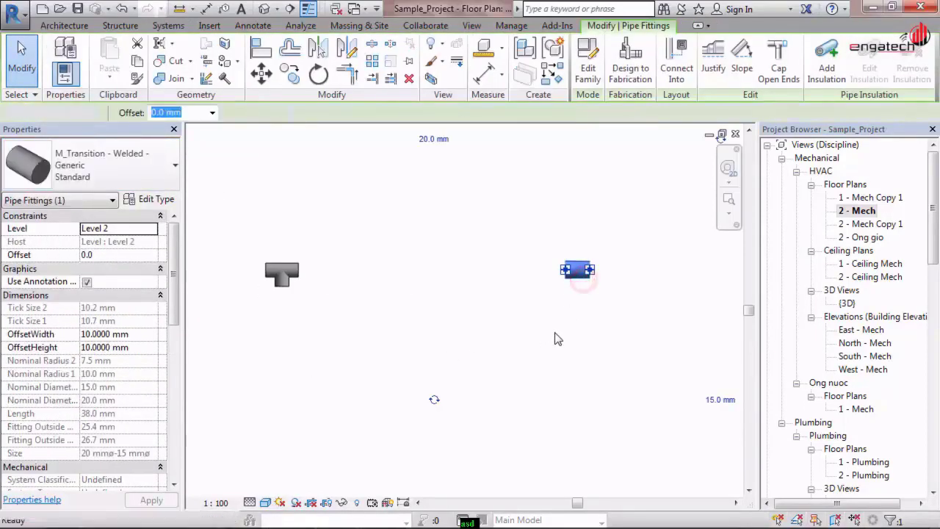
pyautogui.press('Escape')
pyautogui.scroll(-3, 556, 335)
pyautogui.moveTo(519, 349); pyautogui.dragTo(494, 342, button='middle')
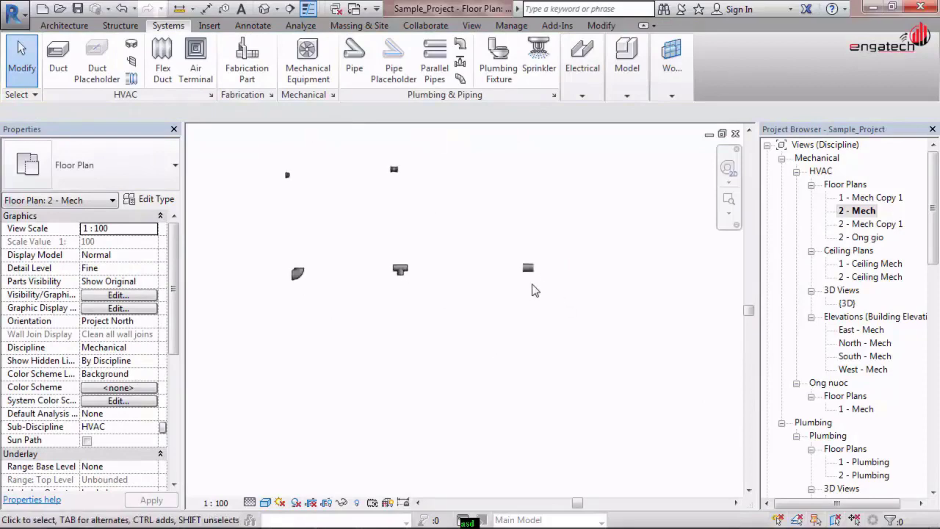
pyautogui.click(533, 274)
pyautogui.click(362, 359)
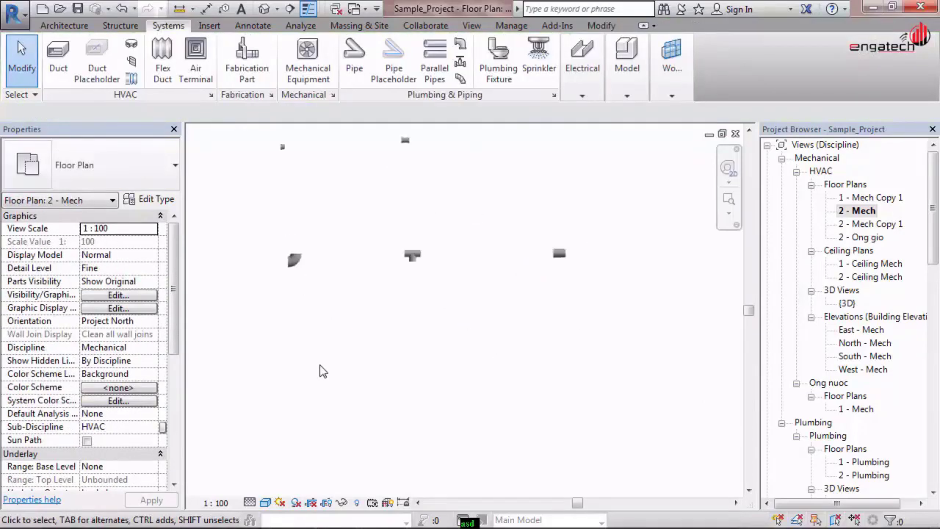
# Review the threaded fittings group and the welded fittings row together in the floor plan
pyautogui.scroll(-1, 321, 365)
pyautogui.moveTo(338, 361); pyautogui.dragTo(354, 387, button='middle')
pyautogui.moveTo(282, 299); pyautogui.dragTo(586, 352)
pyautogui.press('Escape')
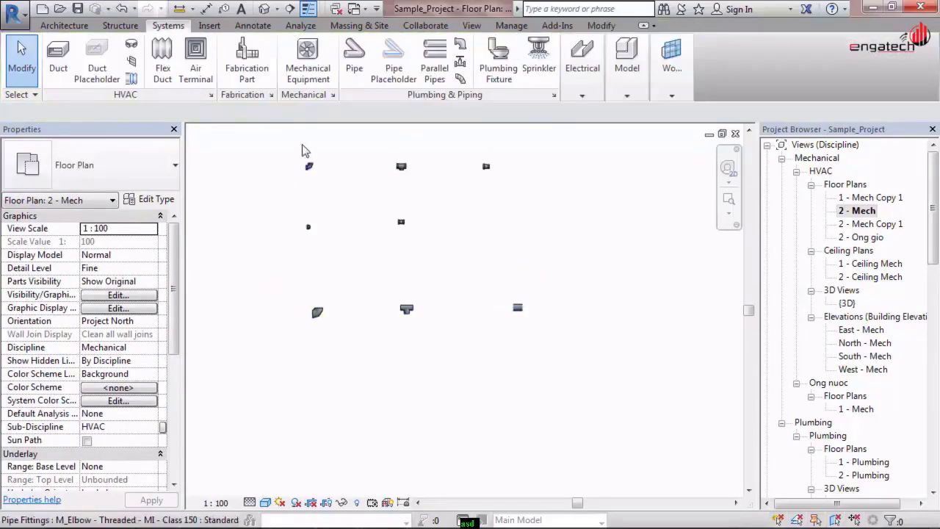
pyautogui.moveTo(263, 140); pyautogui.dragTo(587, 284)
pyautogui.moveTo(278, 279); pyautogui.dragTo(577, 337)
pyautogui.click(451, 335)
pyautogui.moveTo(413, 292); pyautogui.dragTo(415, 327, button='middle')
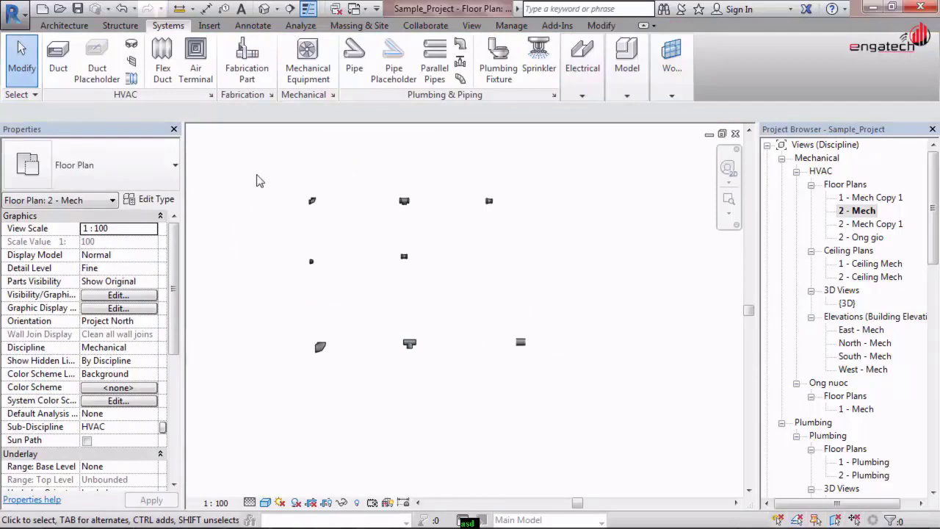
pyautogui.moveTo(268, 179); pyautogui.dragTo(580, 362)
pyautogui.moveTo(268, 166); pyautogui.dragTo(638, 414)
pyautogui.click(392, 374)
# Examine the welded elbow and tee in the floor plan, selecting them individually and together
pyautogui.scroll(4, 401, 379)
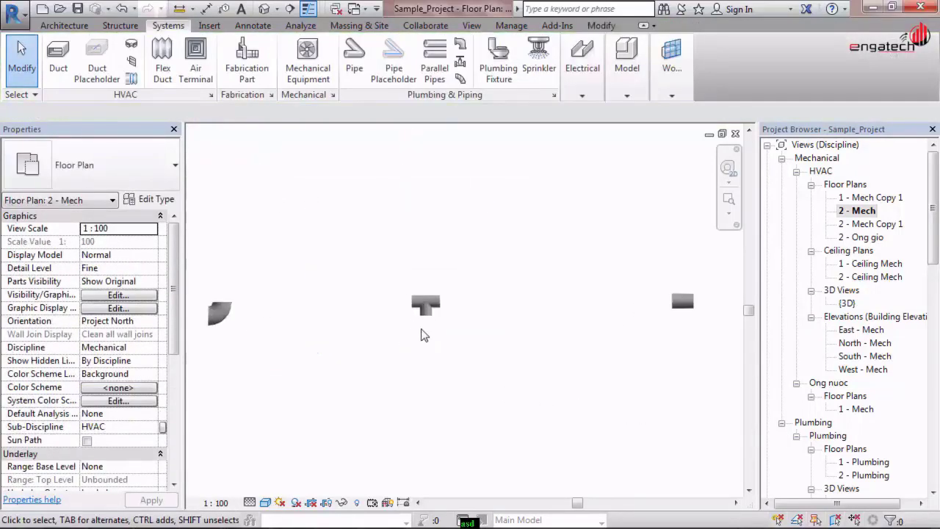
pyautogui.click(438, 304)
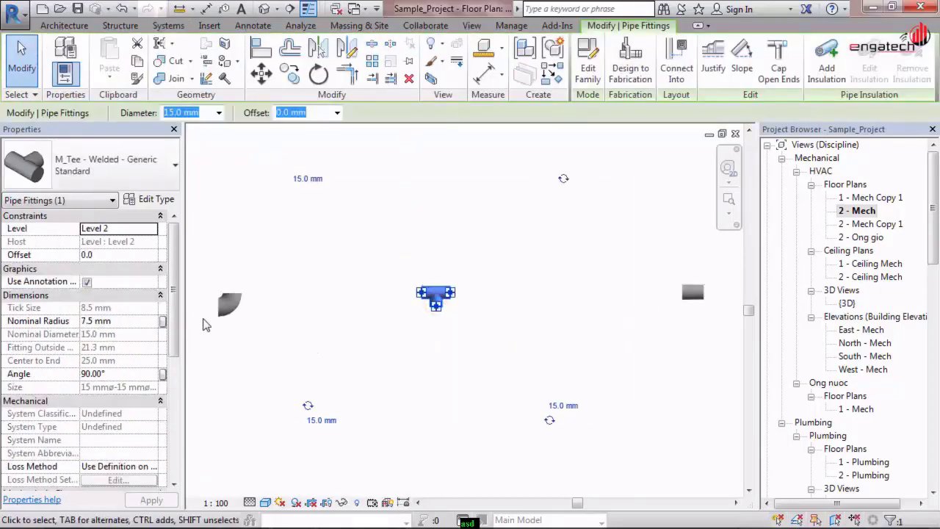
pyautogui.click(221, 319)
pyautogui.moveTo(206, 250); pyautogui.dragTo(502, 341)
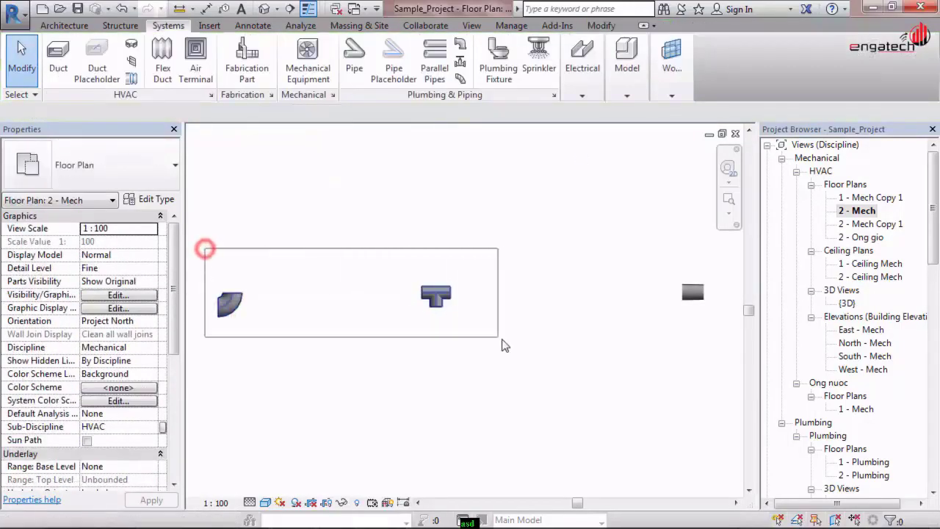
pyautogui.click(373, 363)
pyautogui.moveTo(366, 364); pyautogui.dragTo(402, 365, button='middle')
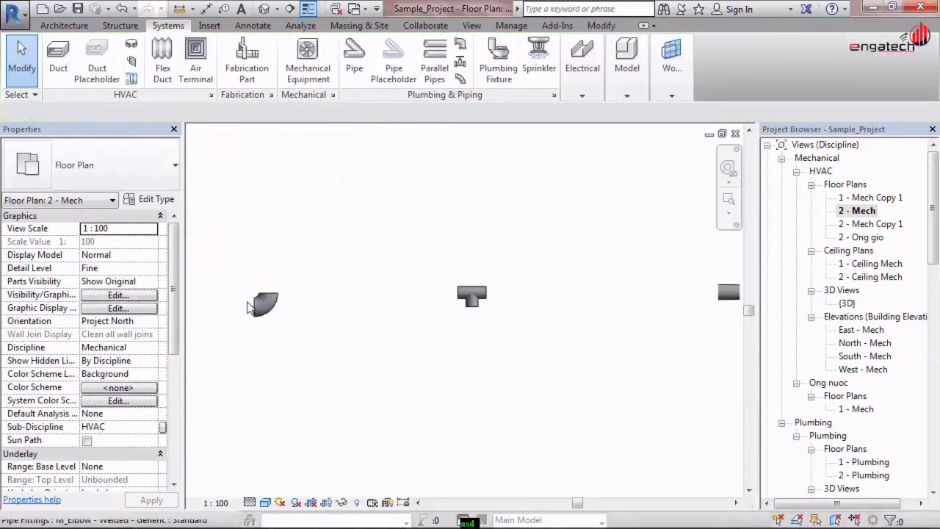
pyautogui.moveTo(359, 295); pyautogui.dragTo(565, 336)
pyautogui.click(331, 330)
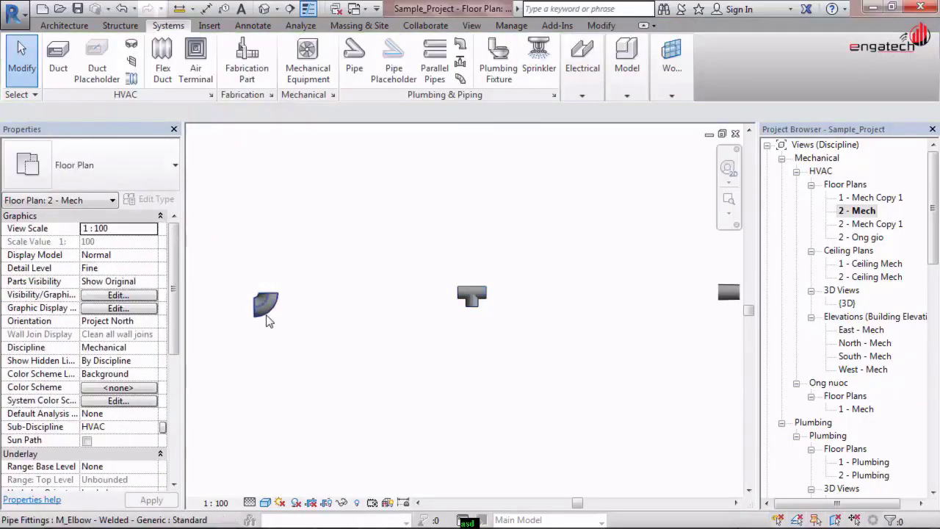
pyautogui.click(483, 305)
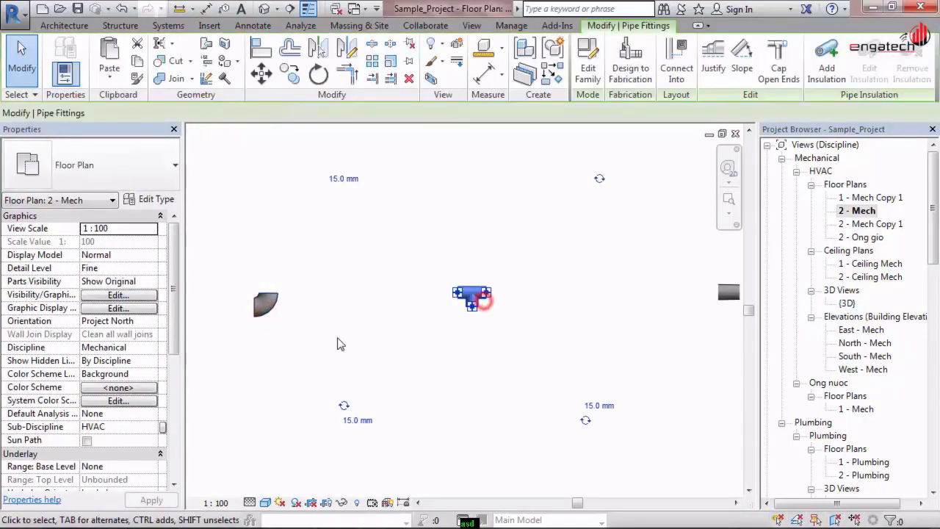
pyautogui.click(336, 342)
pyautogui.moveTo(220, 242); pyautogui.dragTo(503, 356)
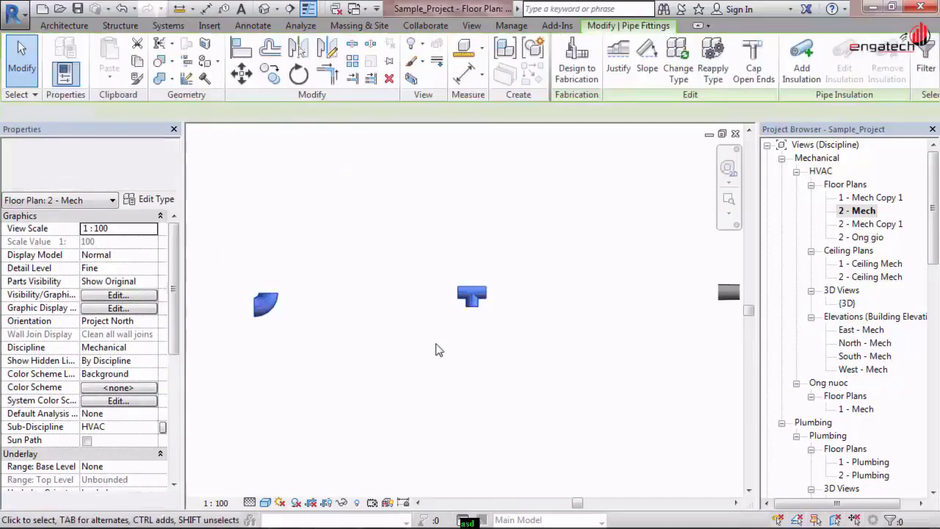
pyautogui.click(436, 350)
pyautogui.scroll(-2, 390, 334)
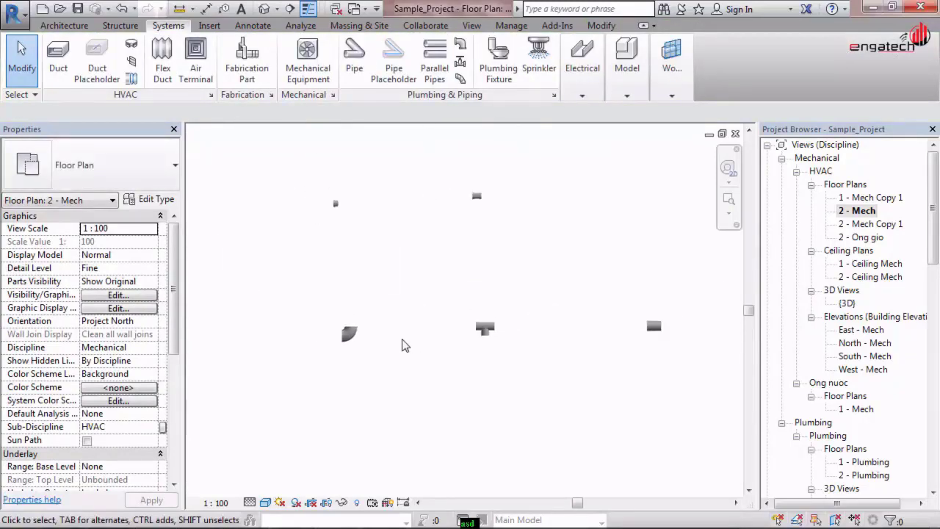
# Compare the full set of placed fittings with the welded elbow and tee by selecting each group
pyautogui.moveTo(315, 178); pyautogui.dragTo(597, 401)
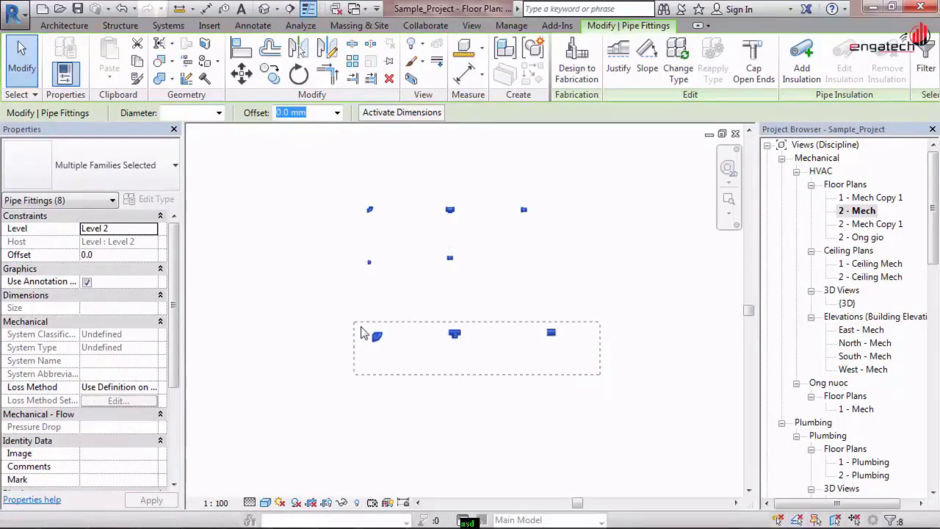
pyautogui.moveTo(329, 296); pyautogui.dragTo(484, 364)
pyautogui.scroll(2, 451, 342)
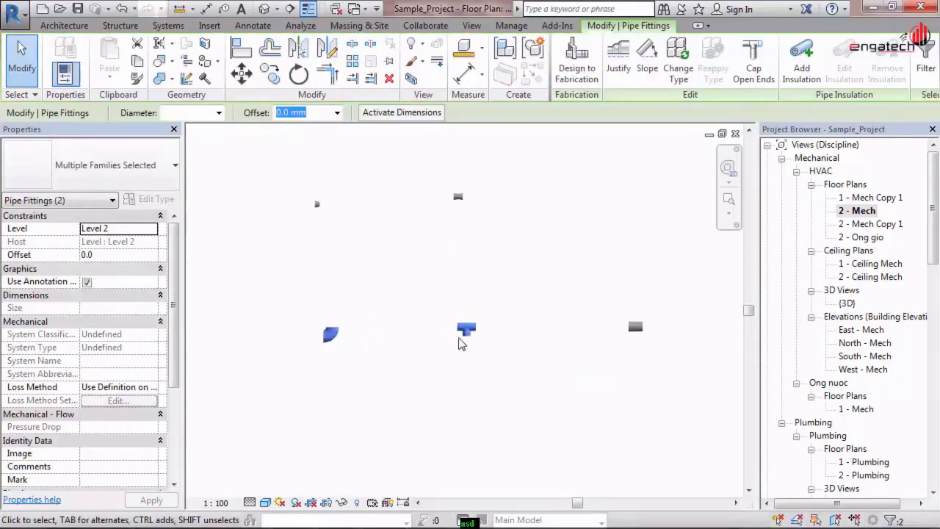
pyautogui.click(345, 353)
pyautogui.scroll(-2, 353, 360)
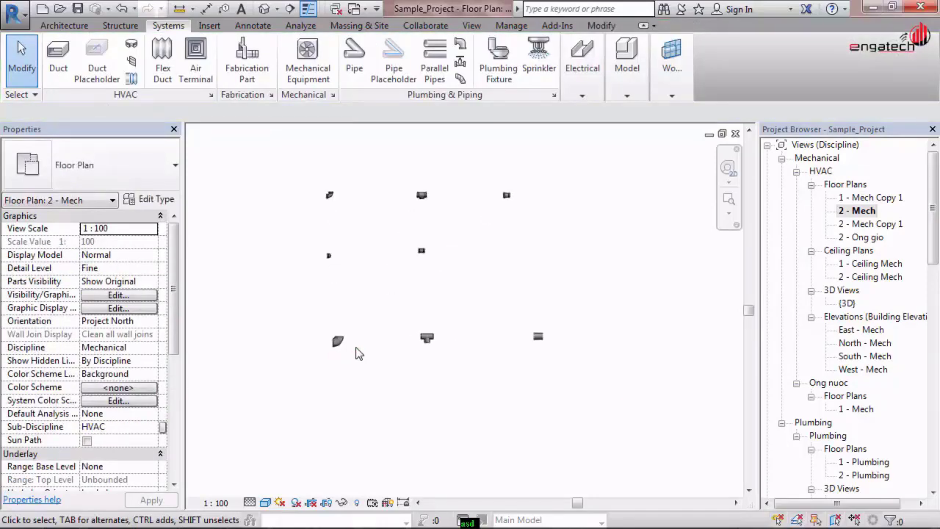
pyautogui.moveTo(356, 348); pyautogui.dragTo(436, 317, button='middle')
pyautogui.scroll(-2, 436, 321)
# Switch to File_Linkcad.dwg in AutoCAD and examine the duct and pipe layout around FCU/1-LBY
pyautogui.moveTo(268, 519)
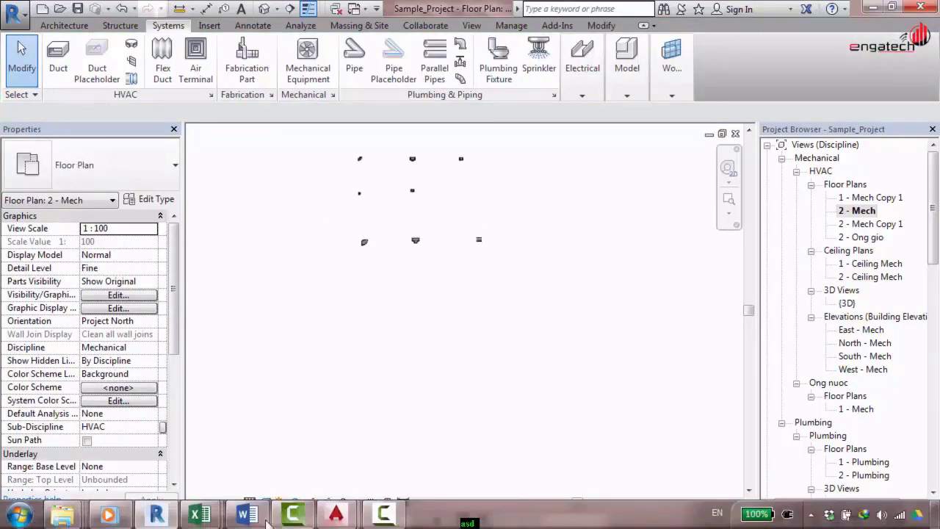
pyautogui.moveTo(334, 515)
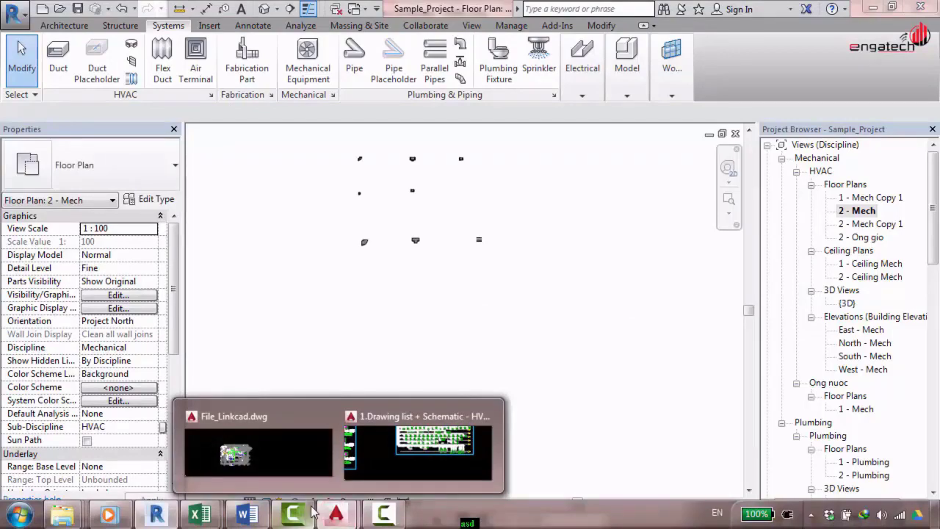
pyautogui.click(266, 450)
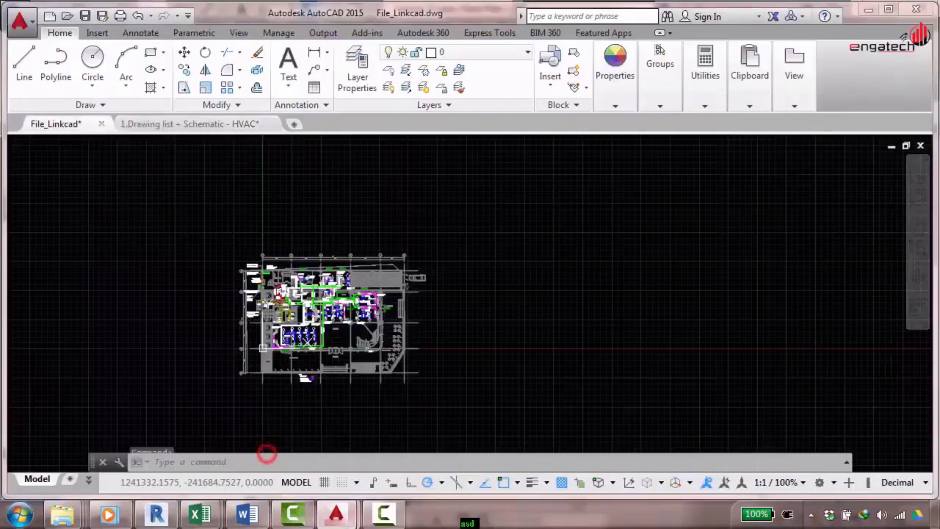
pyautogui.scroll(6, 267, 321)
pyautogui.scroll(4, 339, 334)
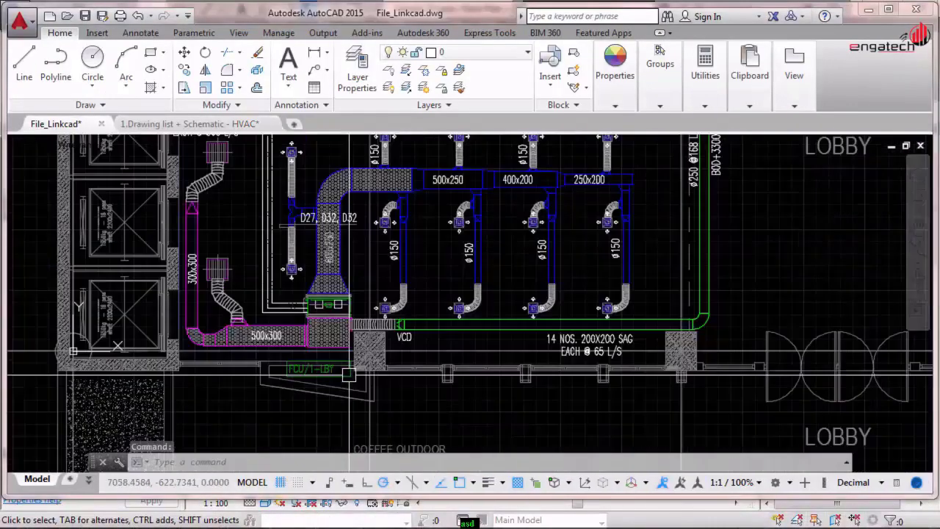
pyautogui.scroll(-5, 359, 338)
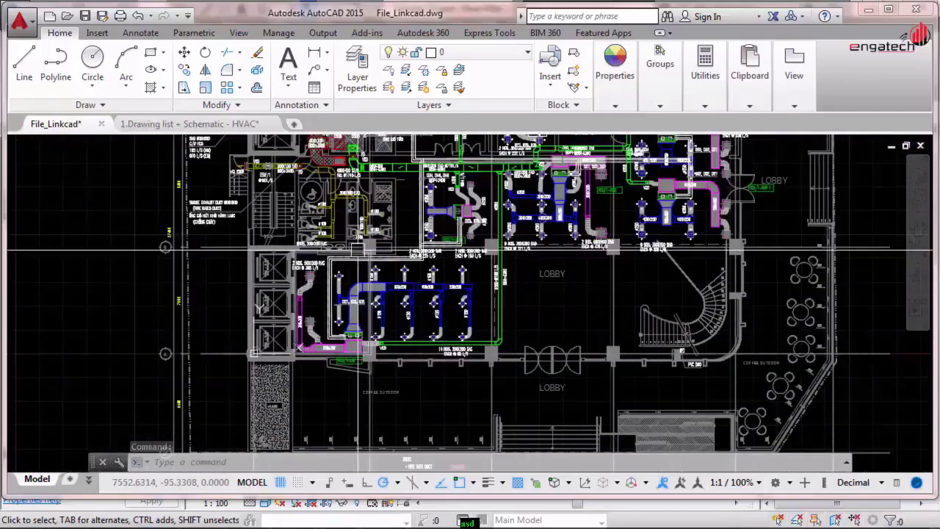
# Trace the parallel pipe lines serving FCU/1-BUS and inspect their corner beside the 350X350 SAG note
pyautogui.scroll(5, 551, 313)
pyautogui.moveTo(550, 313); pyautogui.dragTo(549, 362, button='middle')
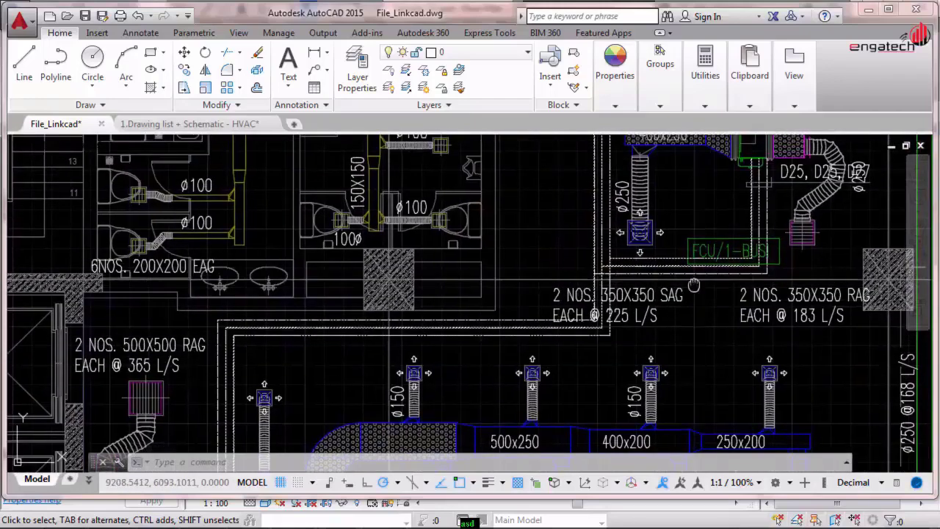
pyautogui.moveTo(683, 298); pyautogui.dragTo(636, 381, button='middle')
pyautogui.moveTo(531, 249); pyautogui.dragTo(483, 369, button='middle')
pyautogui.moveTo(491, 203); pyautogui.dragTo(485, 305, button='middle')
pyautogui.moveTo(489, 362); pyautogui.dragTo(468, 155, button='middle')
pyautogui.moveTo(472, 308); pyautogui.dragTo(472, 171, button='middle')
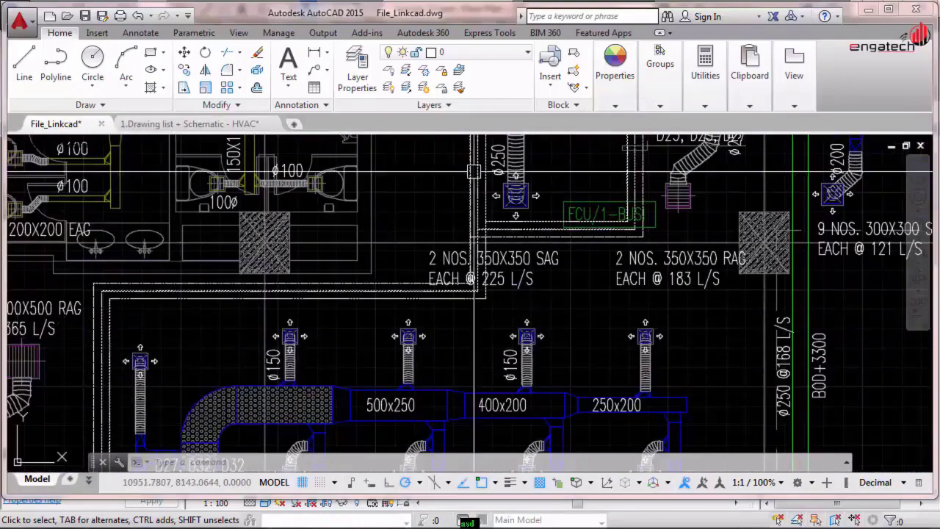
pyautogui.moveTo(471, 280); pyautogui.dragTo(471, 279, button='middle')
pyautogui.scroll(5, 483, 282)
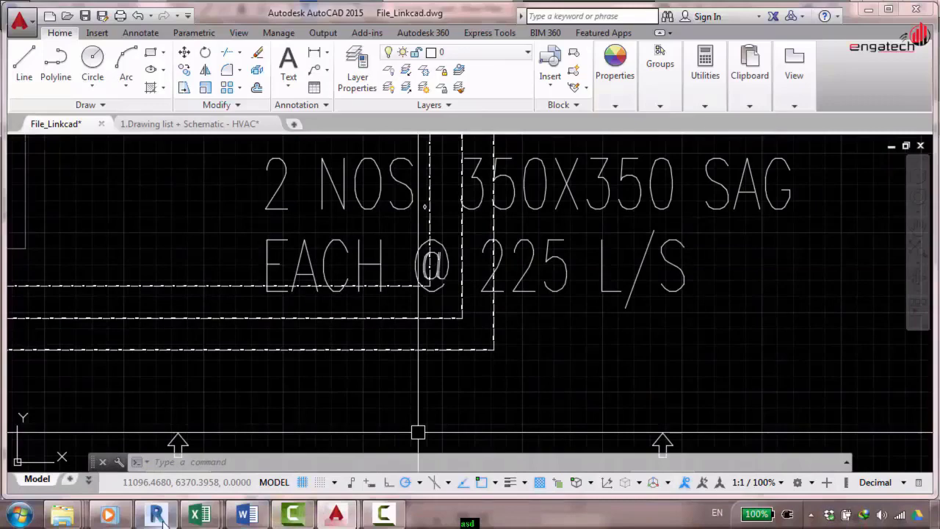
# Switch back to Revit and browse the family library to Pipe, Fittings, PVC, Sch 40, Socket-Type, DWV for loading
pyautogui.click(157, 516)
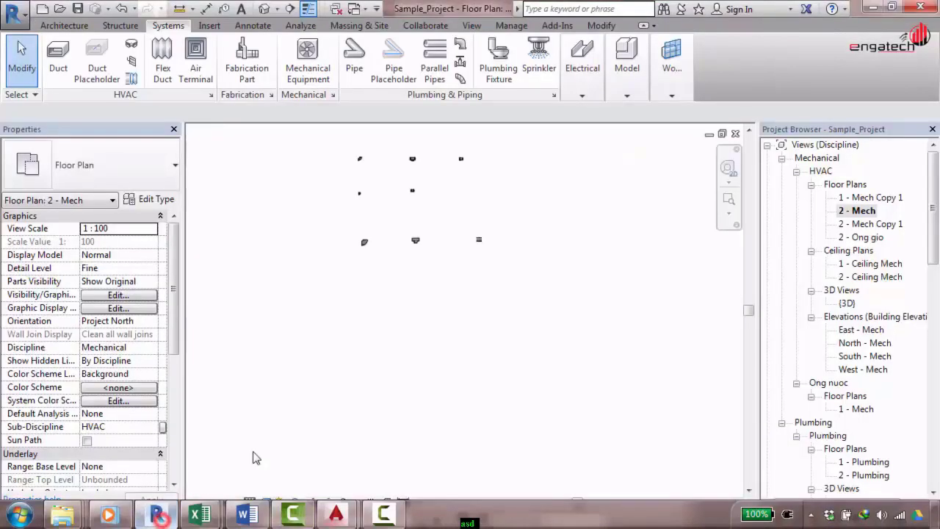
pyautogui.click(210, 26)
pyautogui.click(474, 80)
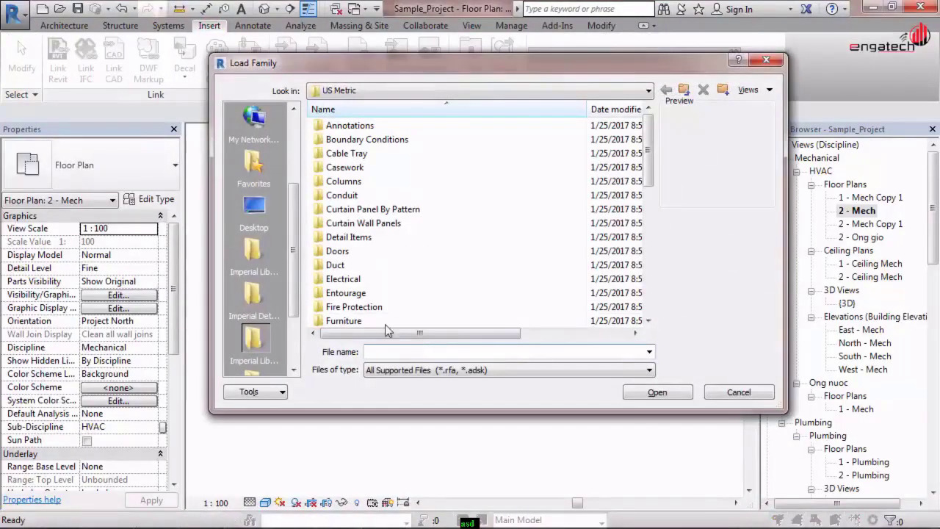
pyautogui.scroll(-4, 336, 269)
pyautogui.scroll(1, 336, 266)
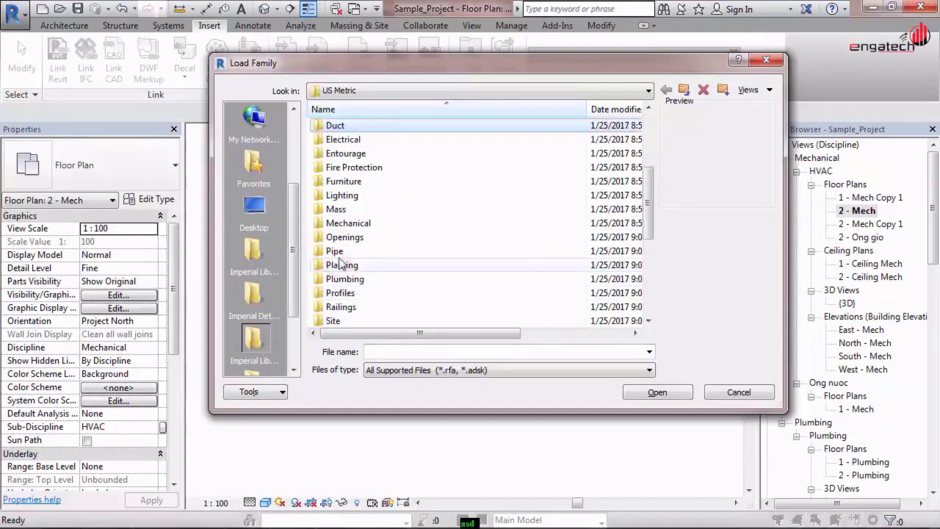
pyautogui.doubleClick(338, 252)
pyautogui.doubleClick(342, 139)
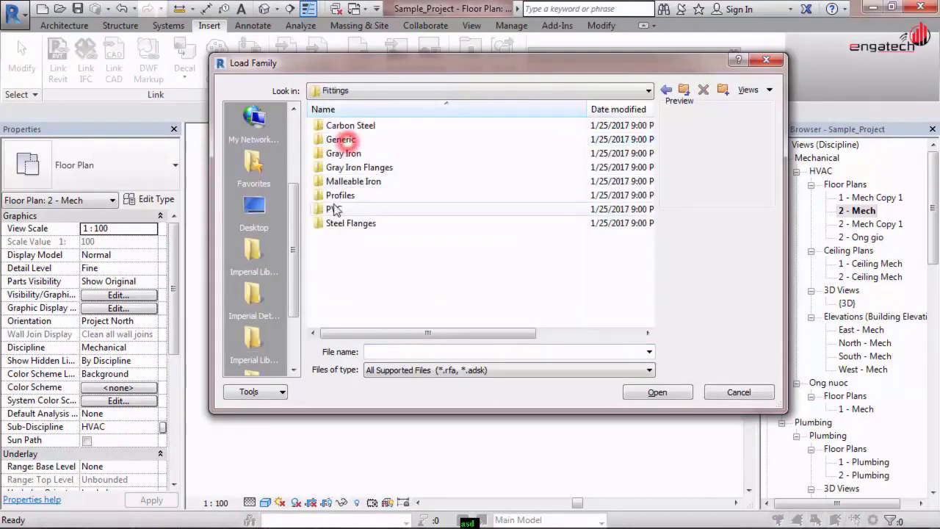
pyautogui.doubleClick(337, 208)
pyautogui.doubleClick(336, 126)
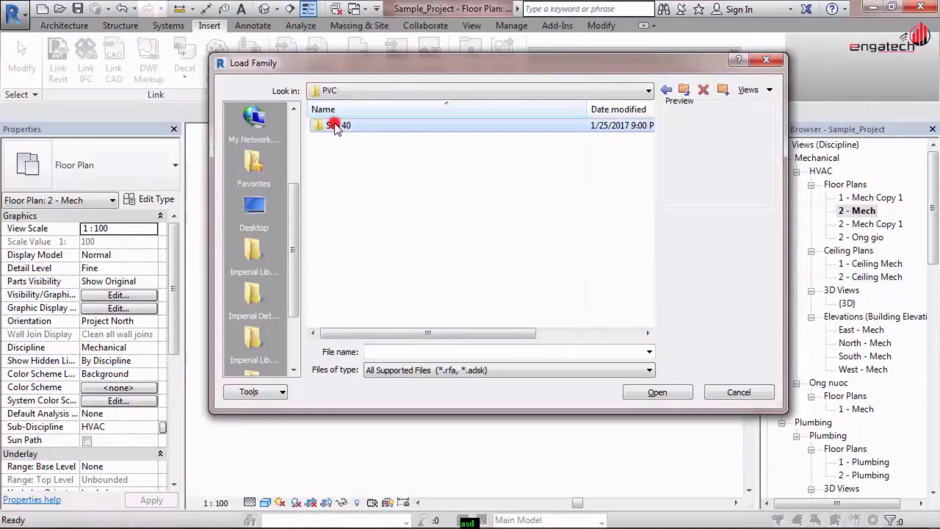
pyautogui.doubleClick(346, 129)
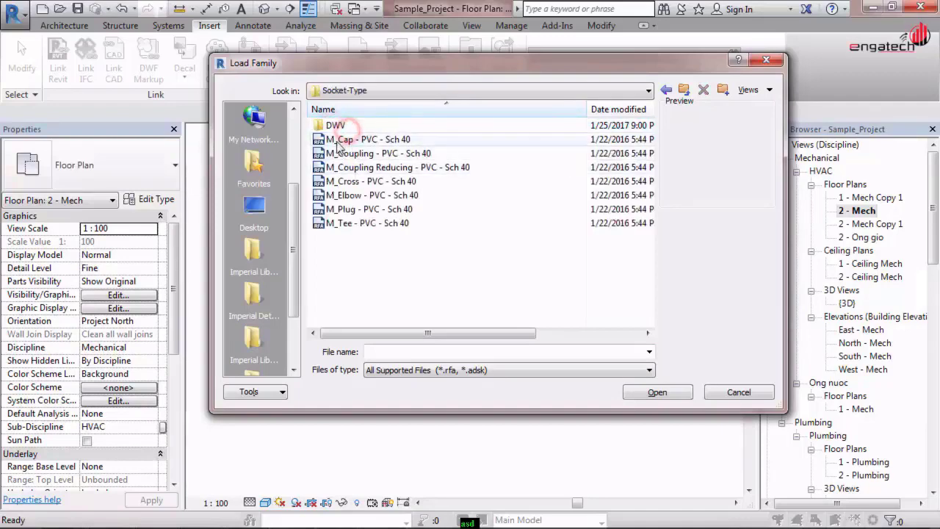
pyautogui.doubleClick(338, 126)
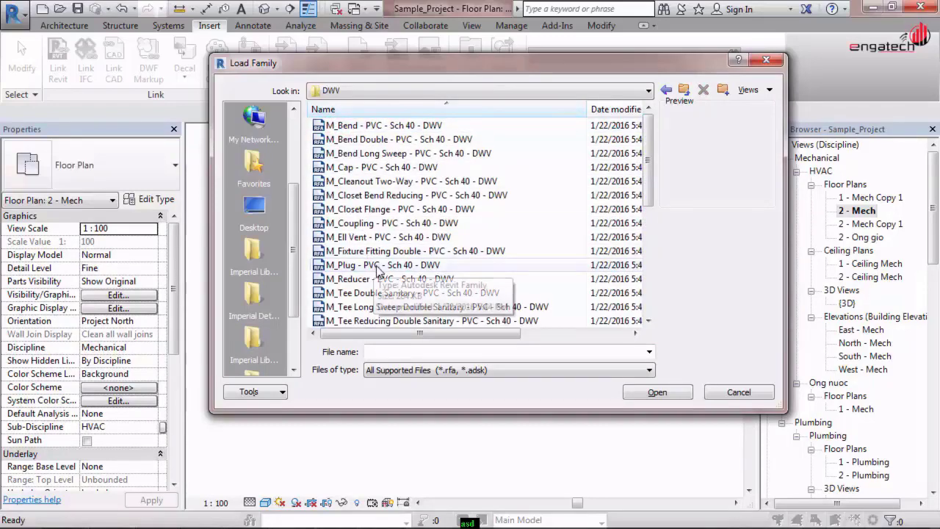
# Load the PVC Sch 40 DWV families M_Bend, M_Cap, M_Coupling, M_Reducer, M_Tee Reducing Sanitary and M_Wye 45 Deg Reducing
pyautogui.click(355, 126)
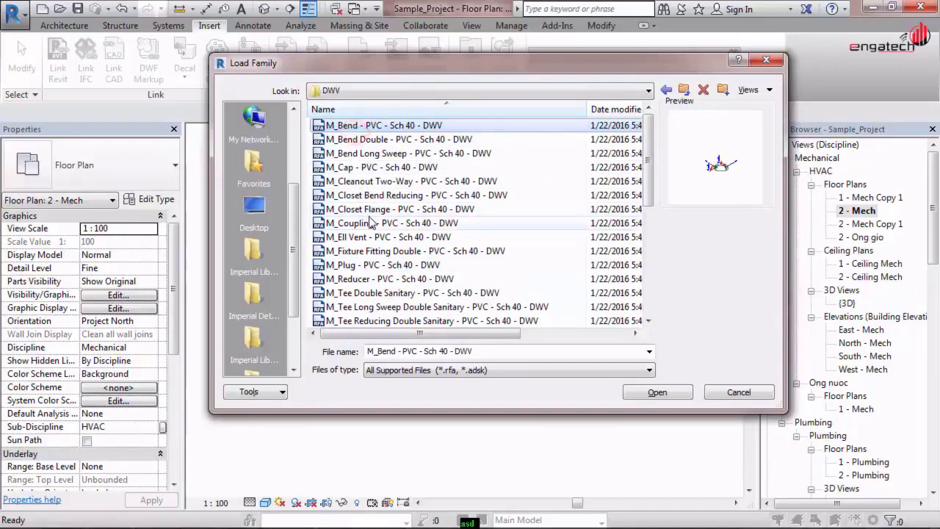
pyautogui.keyDown('ctrl'); pyautogui.click(369, 167); pyautogui.keyUp('ctrl')
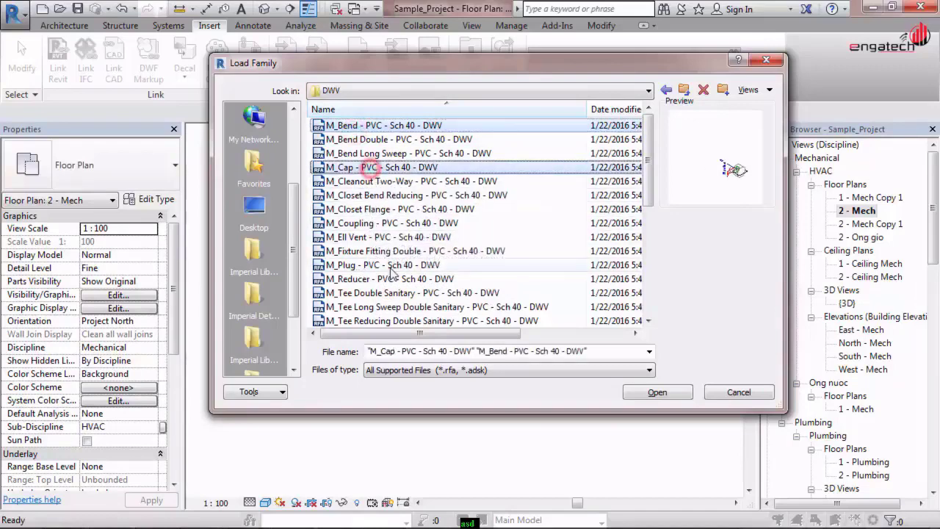
pyautogui.keyDown('ctrl'); pyautogui.click(354, 223); pyautogui.keyUp('ctrl')
pyautogui.keyDown('ctrl'); pyautogui.click(353, 279); pyautogui.keyUp('ctrl')
pyautogui.scroll(-4, 385, 293)
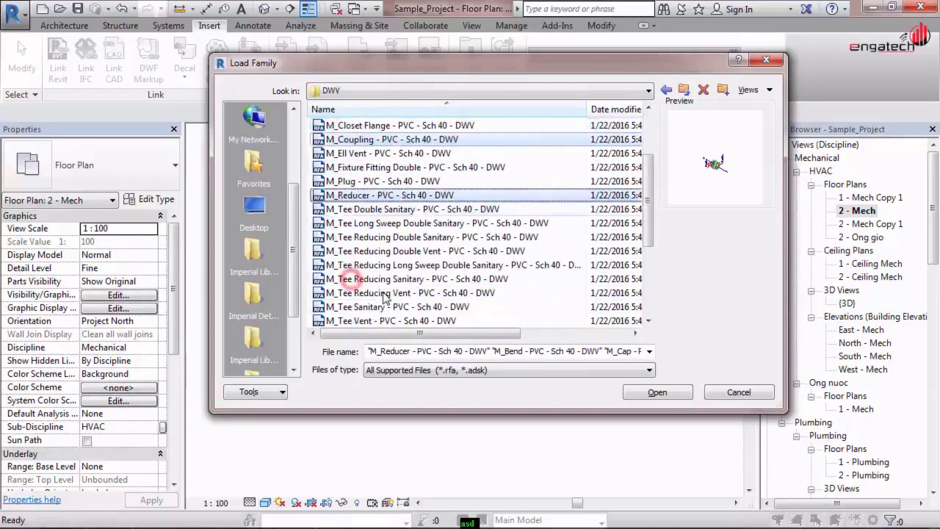
pyautogui.scroll(1, 386, 294)
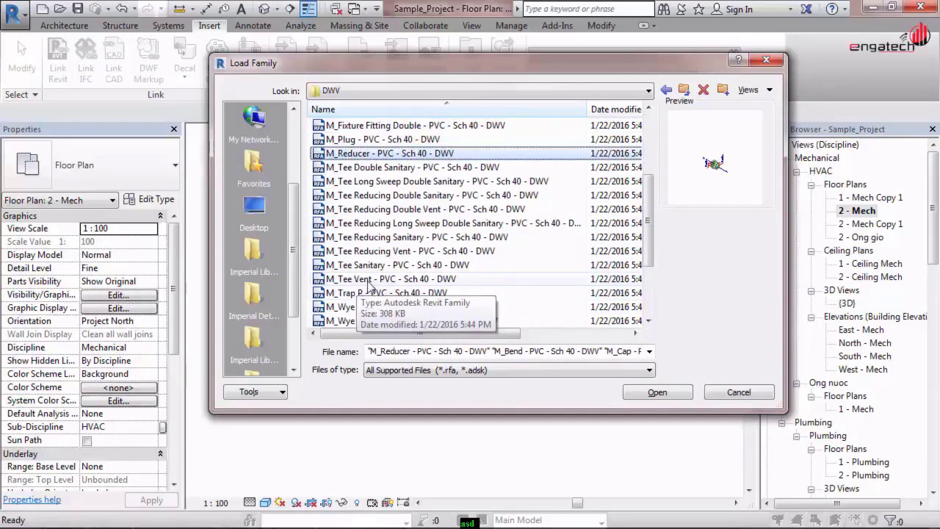
pyautogui.keyDown('ctrl'); pyautogui.click(403, 236); pyautogui.keyUp('ctrl')
pyautogui.scroll(-1, 406, 297)
pyautogui.scroll(-1, 406, 298)
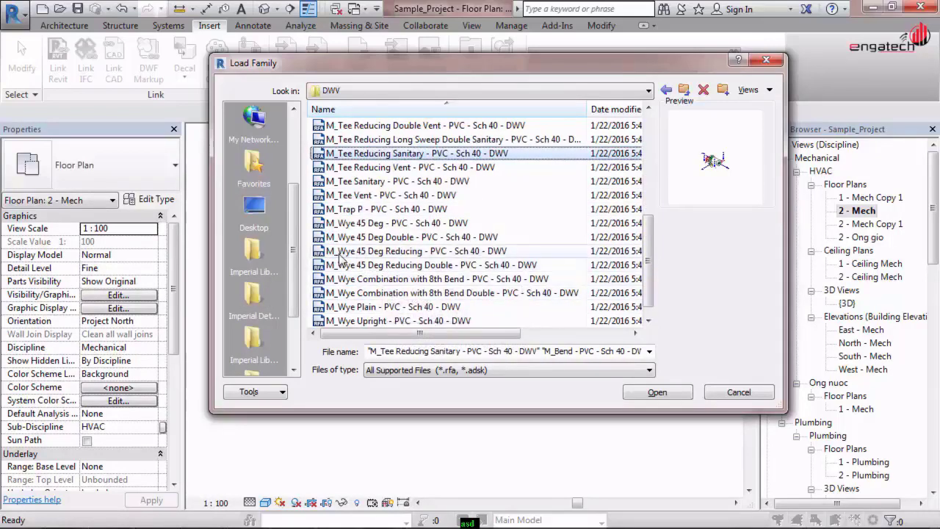
pyautogui.keyDown('ctrl'); pyautogui.click(416, 252); pyautogui.keyUp('ctrl')
pyautogui.scroll(1, 401, 272)
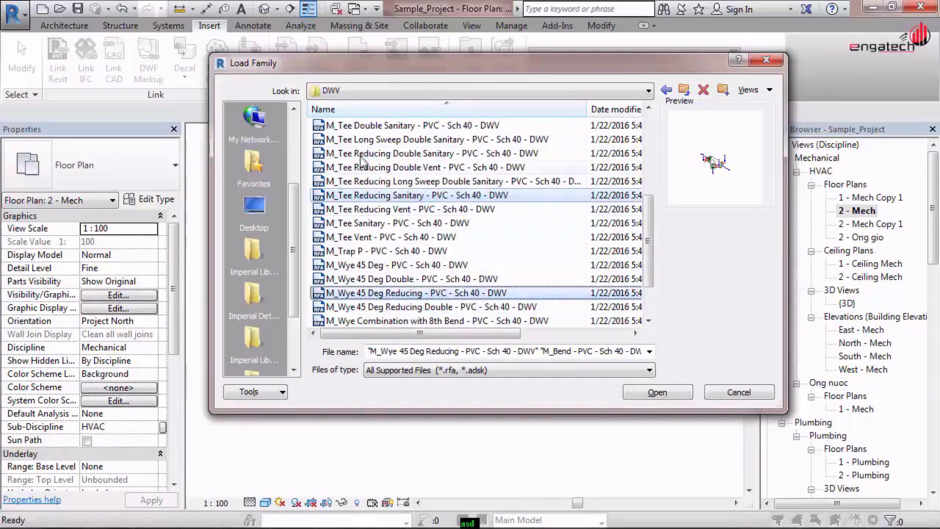
pyautogui.click(624, 394)
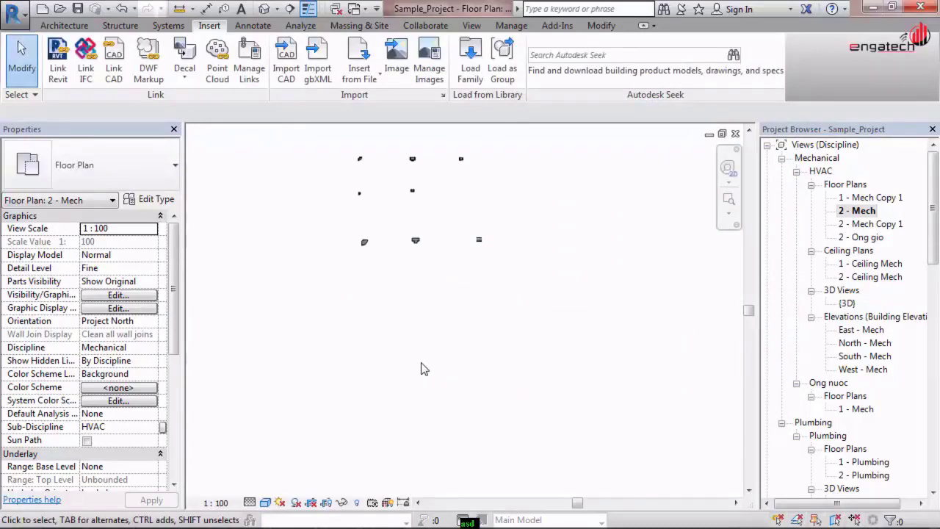
# Place an M_Bend - PVC - Sch 40 - DWV Standard pipe fitting in open space beside the existing threaded and welded fittings
pyautogui.click(174, 26)
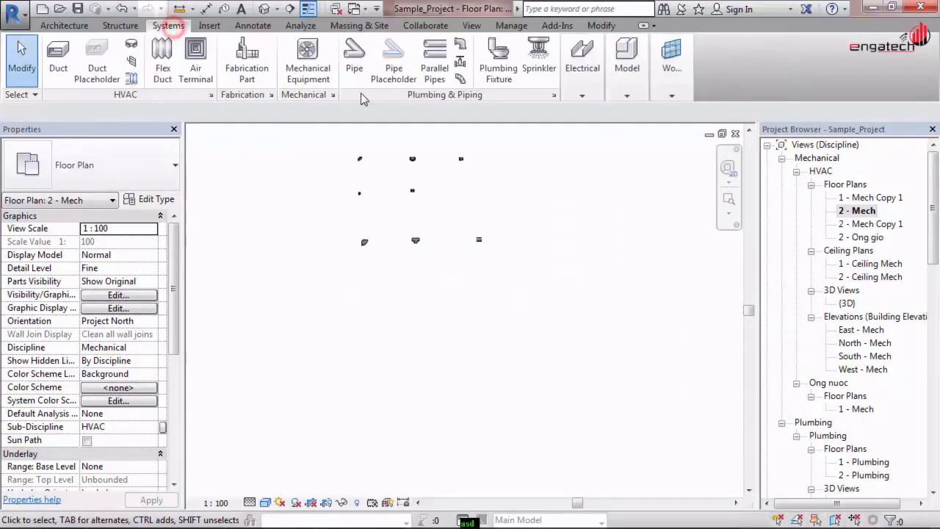
pyautogui.click(458, 48)
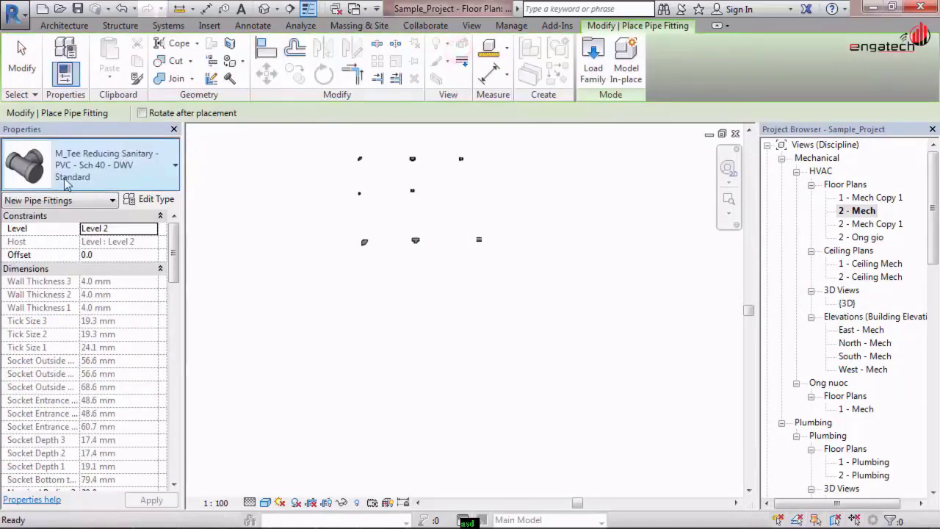
pyautogui.click(95, 165)
pyautogui.scroll(3, 95, 279)
pyautogui.scroll(3, 95, 279)
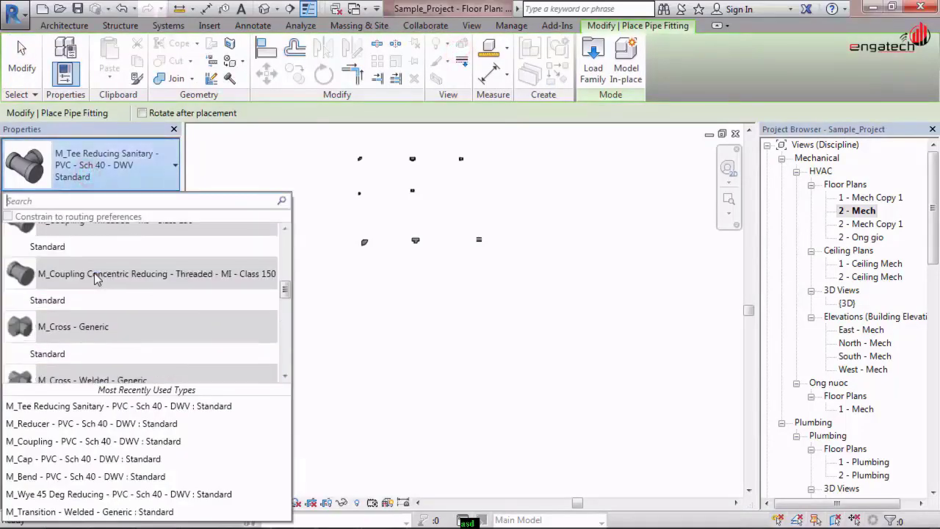
pyautogui.scroll(-1, 95, 294)
pyautogui.scroll(-1, 89, 386)
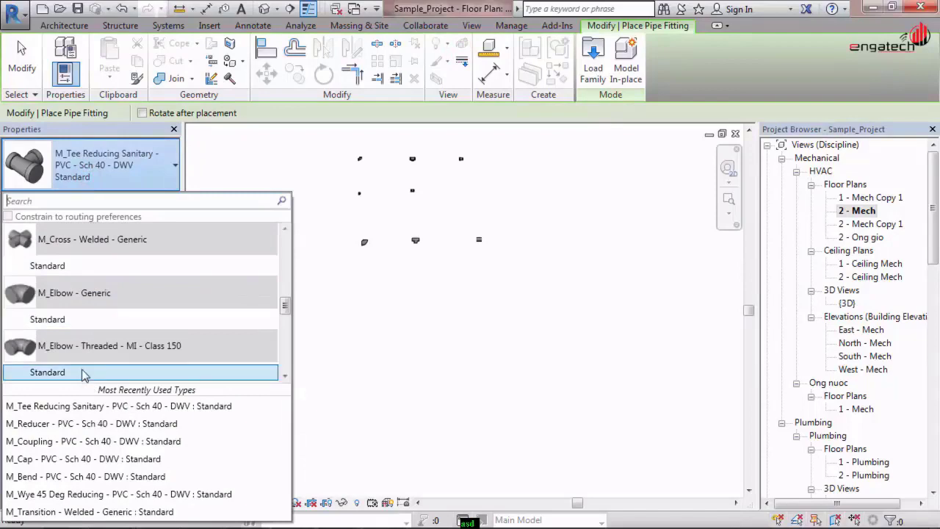
pyautogui.scroll(6, 99, 355)
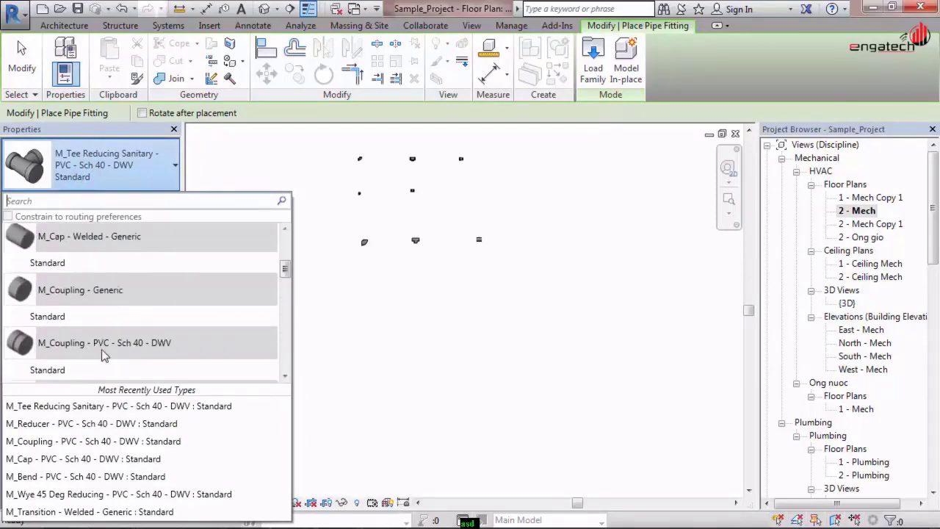
pyautogui.click(80, 269)
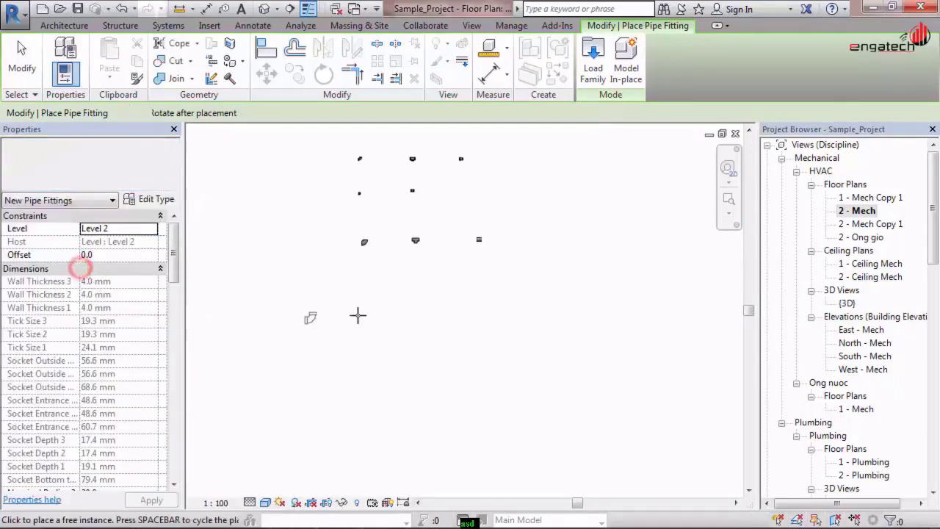
pyautogui.scroll(1, 452, 310)
pyautogui.moveTo(452, 310); pyautogui.dragTo(305, 414, button='middle')
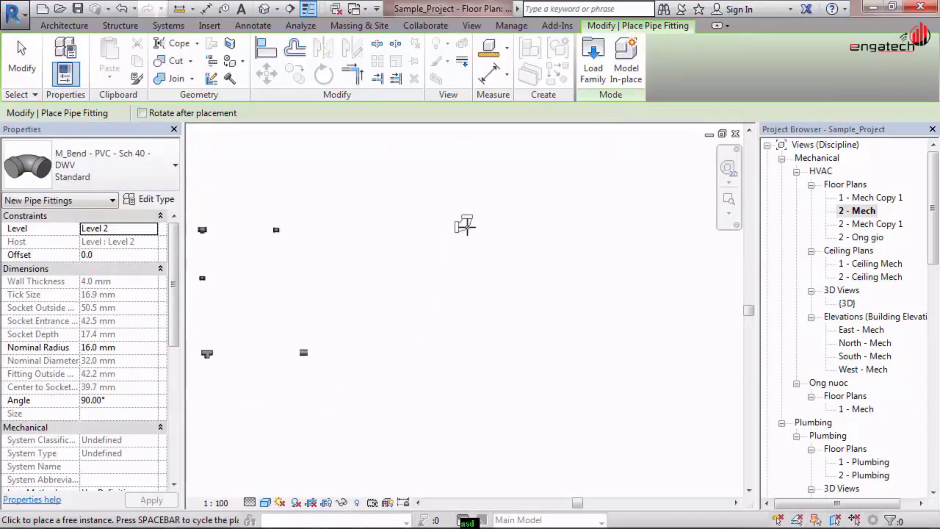
pyautogui.click(464, 226)
pyautogui.press('Escape')
pyautogui.press('Escape')
pyautogui.scroll(5, 473, 220)
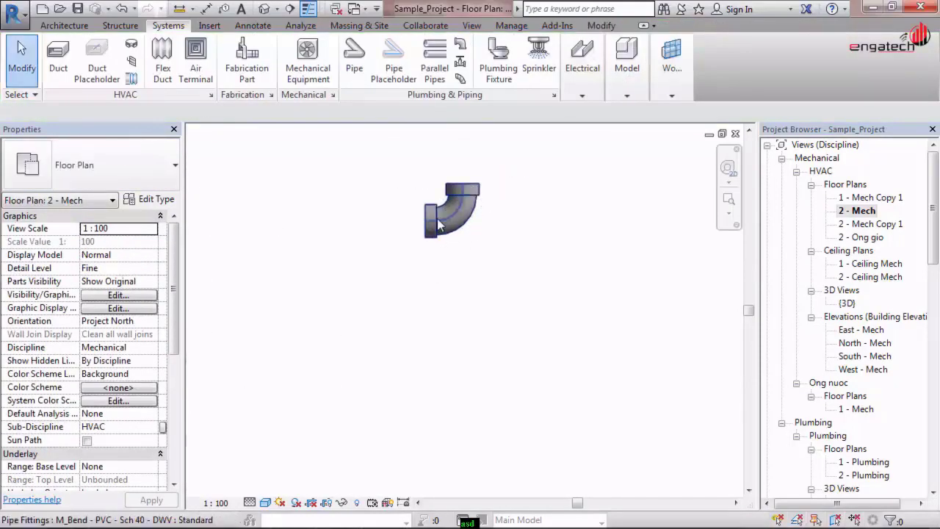
# Place an M_Tee Reducing Sanitary - PVC - Sch 40 - DWV Standard fitting in line with the PVC bend
pyautogui.scroll(-2, 464, 274)
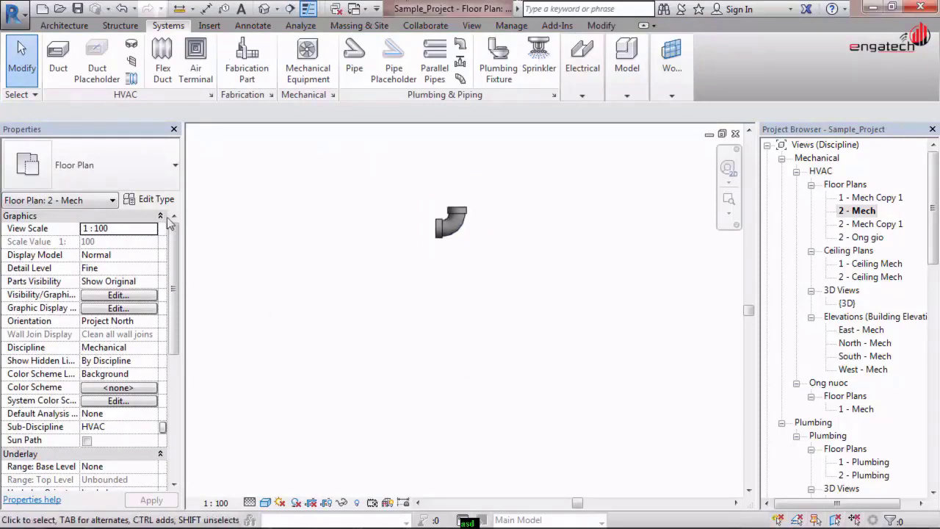
pyautogui.click(459, 44)
pyautogui.click(83, 177)
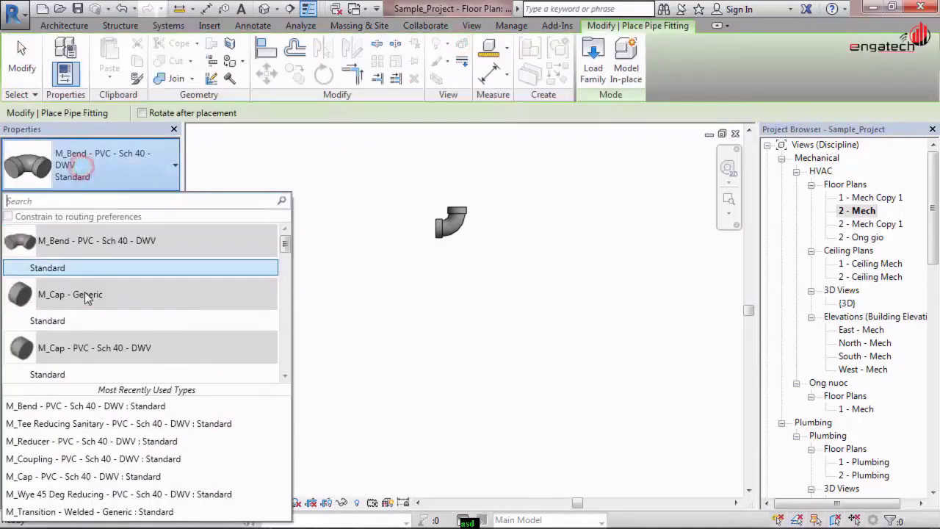
pyautogui.scroll(-5, 87, 298)
pyautogui.scroll(-6, 87, 298)
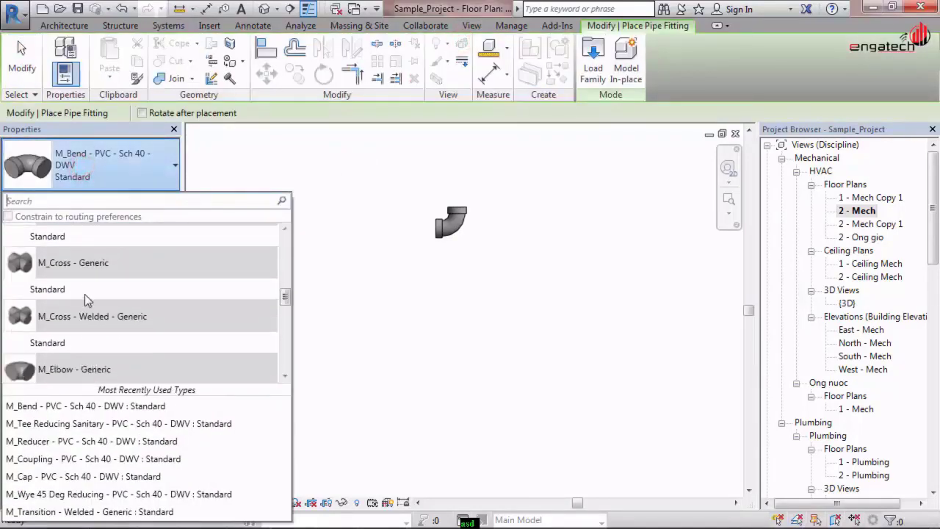
pyautogui.scroll(-2, 87, 298)
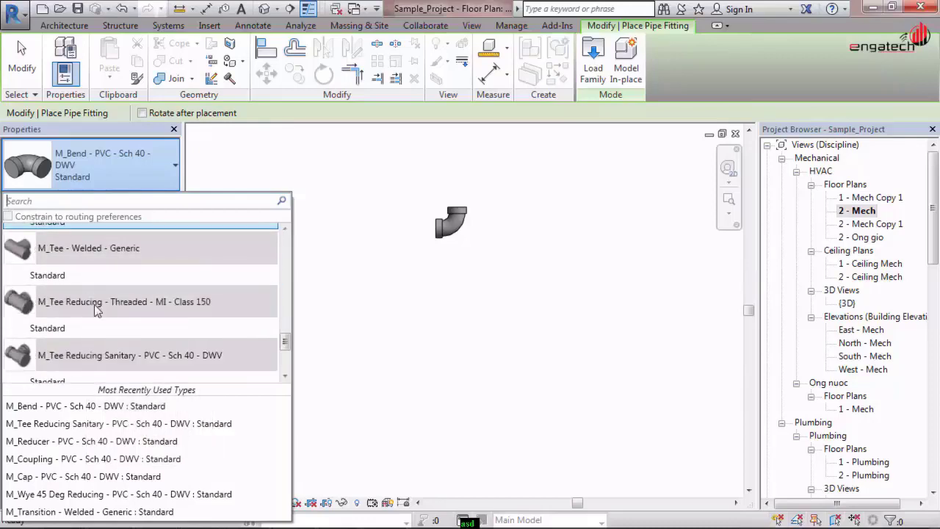
pyautogui.click(99, 378)
pyautogui.click(617, 221)
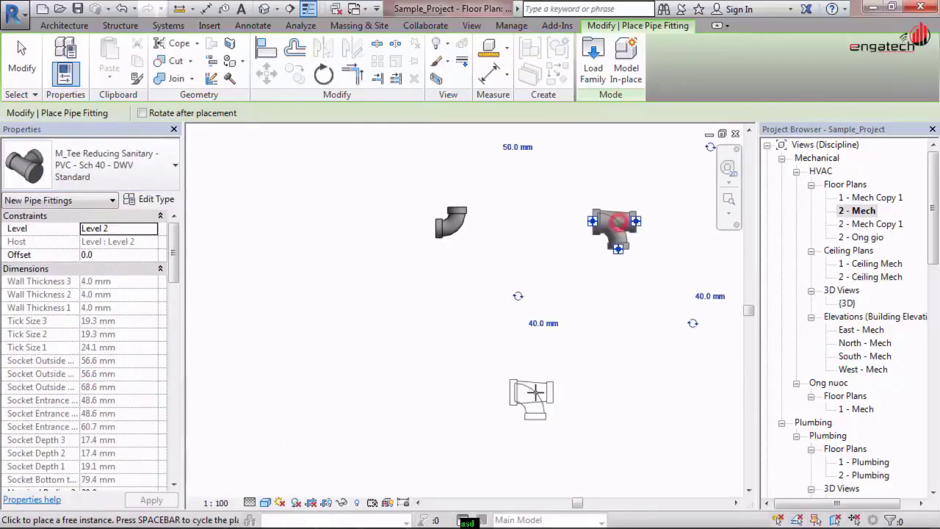
# Add an M_Wye 45 Deg Reducing - PVC - Sch 40 - DWV Standard fitting to the PVC row beyond the sanitary tee
pyautogui.click(71, 170)
pyautogui.scroll(-3, 66, 301)
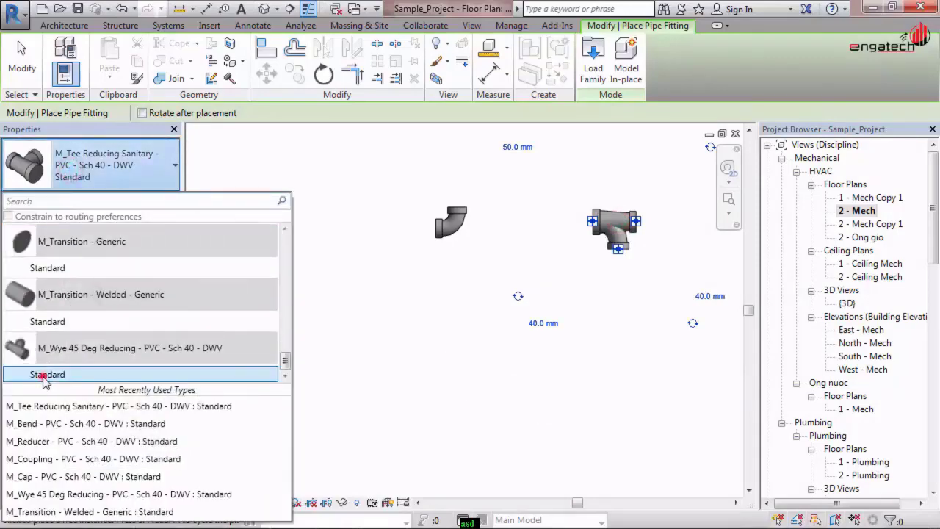
pyautogui.click(44, 374)
pyautogui.click(549, 222)
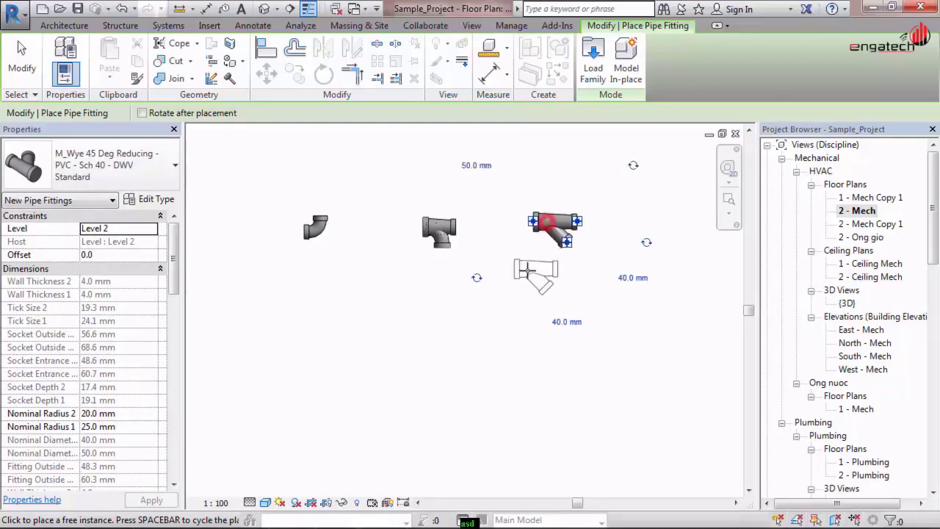
# Place an M_Reducer - PVC - Sch 40 - DWV Standard fitting at the end of the PVC row beyond the wye and finish placing
pyautogui.click(103, 165)
pyautogui.scroll(2, 85, 292)
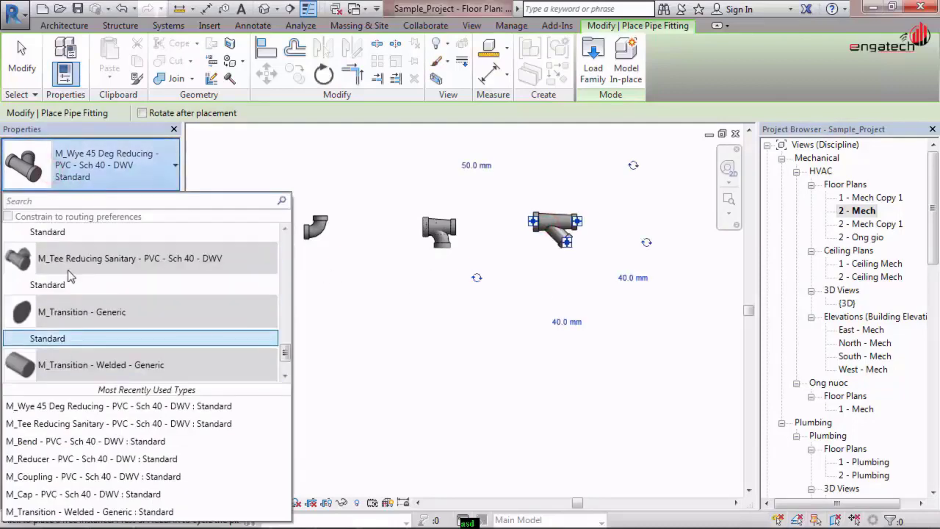
pyautogui.scroll(5, 85, 294)
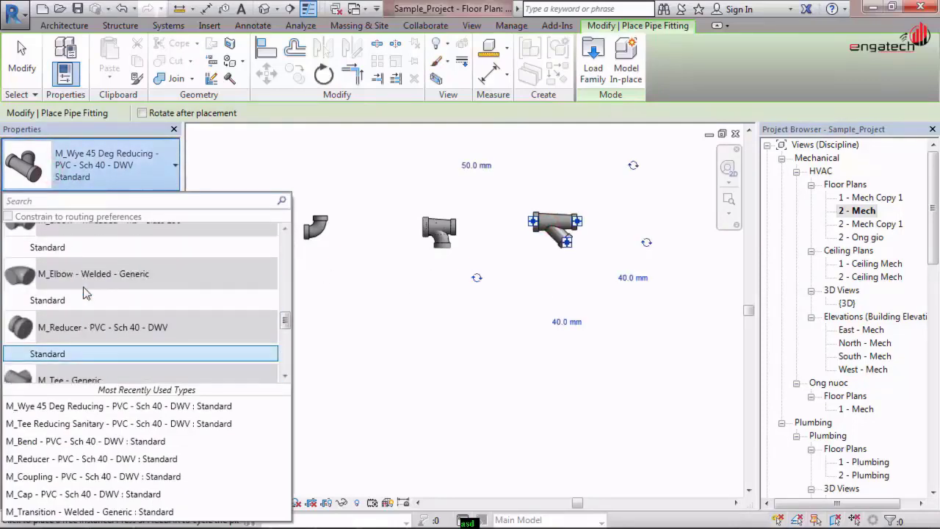
pyautogui.click(72, 319)
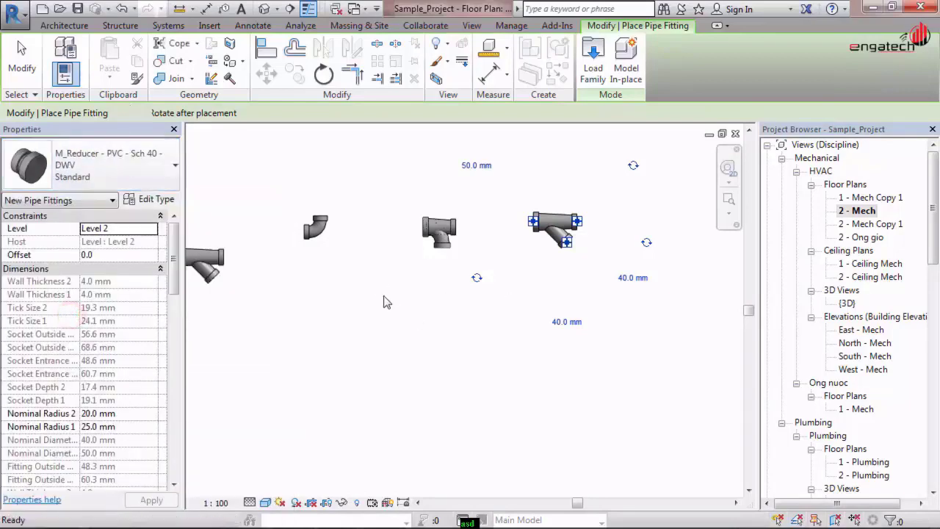
pyautogui.click(651, 235)
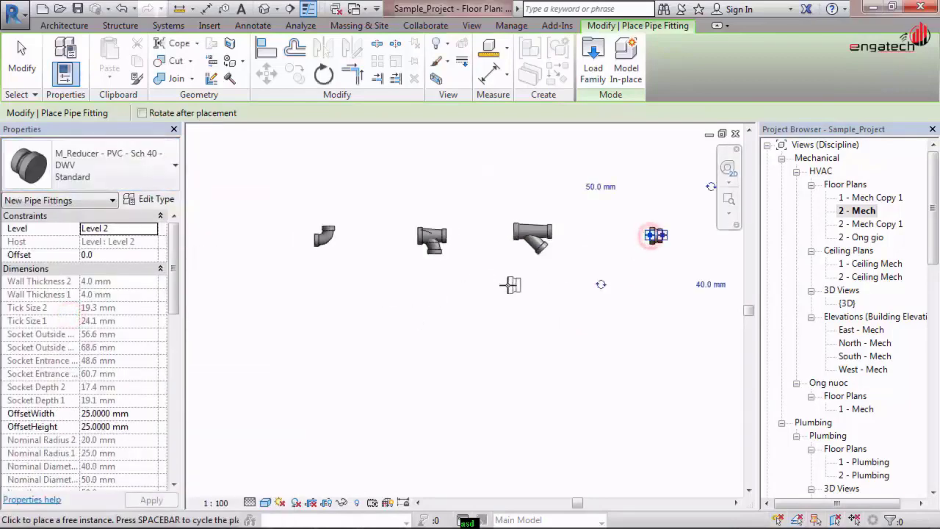
pyautogui.press('Escape')
pyautogui.press('Escape')
# Examine the placed row of PVC bend, sanitary tee, wye and reducer, highlighting it as a group
pyautogui.scroll(-2, 450, 291)
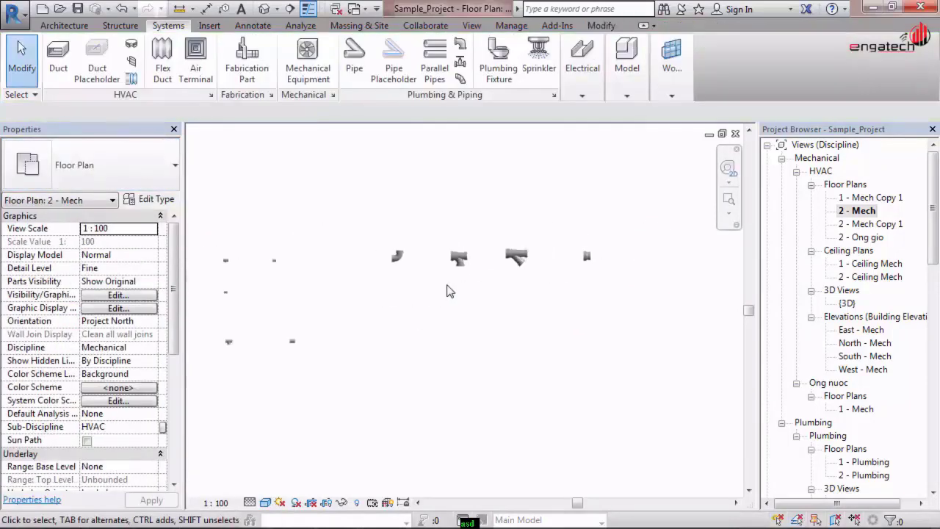
pyautogui.moveTo(356, 212); pyautogui.dragTo(618, 309)
pyautogui.press('Escape')
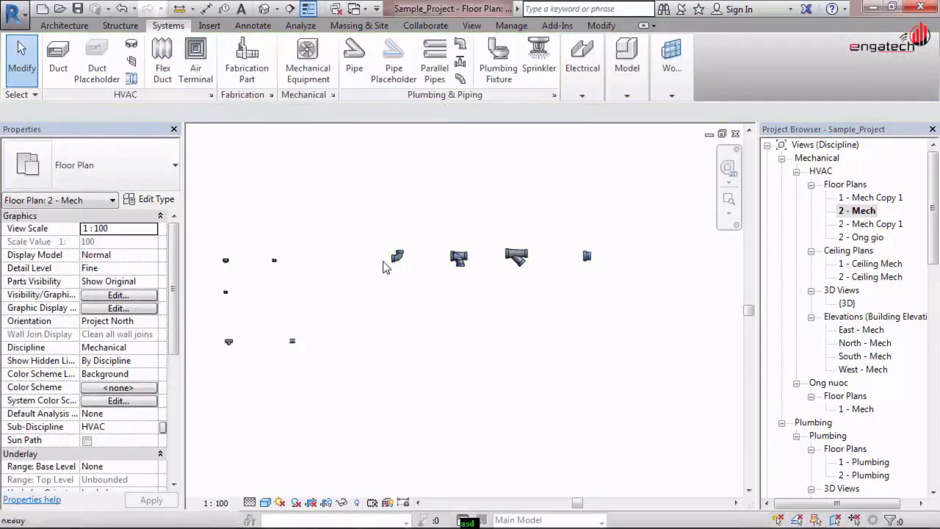
pyautogui.scroll(2, 389, 263)
pyautogui.scroll(2, 386, 263)
pyautogui.scroll(-2, 461, 281)
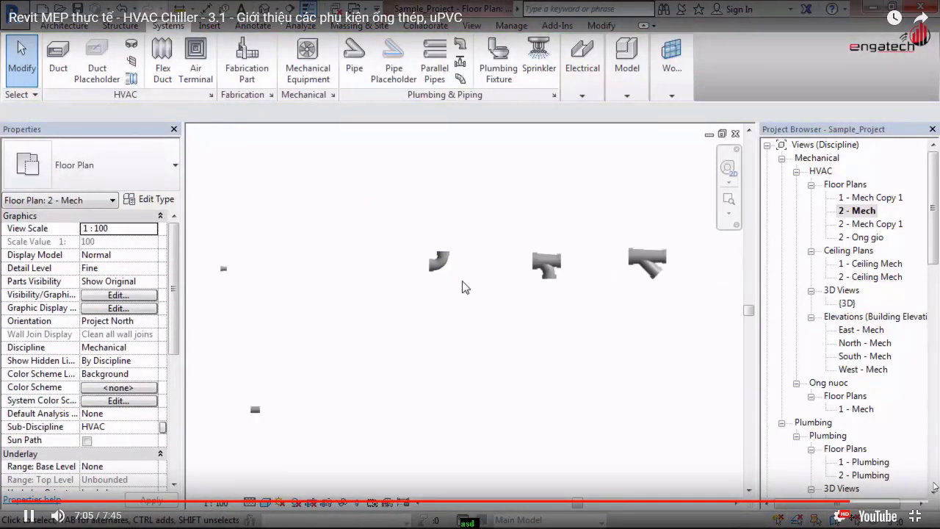
pyautogui.moveTo(623, 320); pyautogui.dragTo(482, 250, button='middle')
pyautogui.scroll(-2, 478, 295)
pyautogui.scroll(1, 518, 285)
pyautogui.moveTo(270, 182); pyautogui.dragTo(654, 279)
pyautogui.click(555, 308)
# Highlight the whole collection of placed fittings and inspect the threaded fittings at close range
pyautogui.scroll(-5, 556, 309)
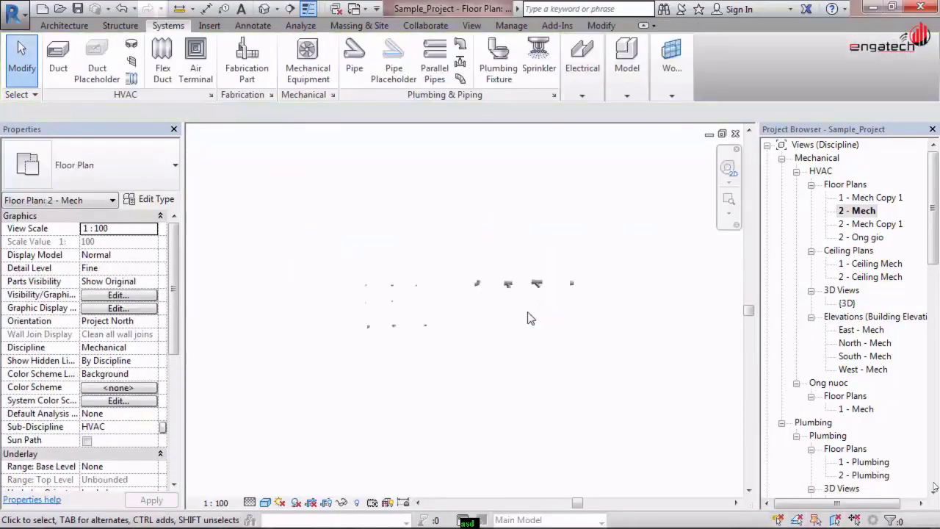
pyautogui.moveTo(308, 243); pyautogui.dragTo(651, 364)
pyautogui.click(350, 313)
pyautogui.scroll(5, 352, 294)
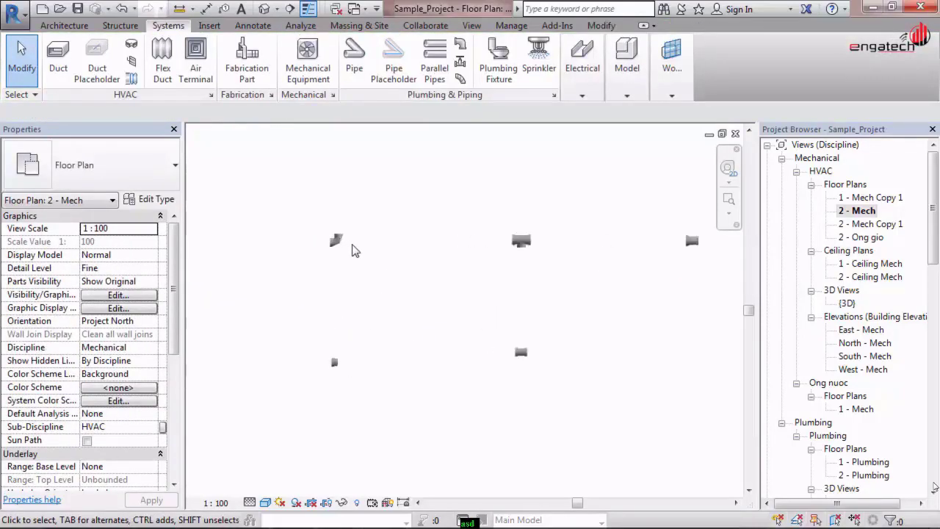
pyautogui.scroll(-5, 360, 251)
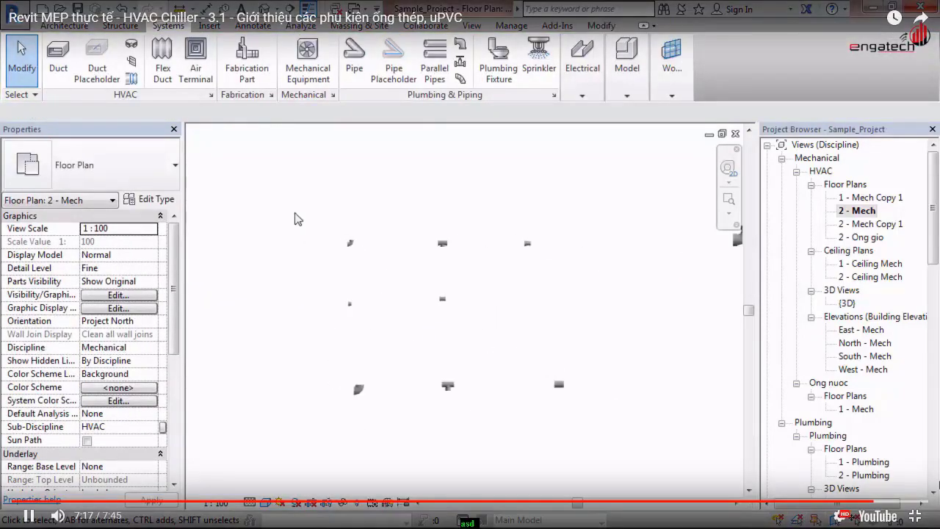
# Compare the threaded and welded steel fittings with the PVC row by selecting each group in turn
pyautogui.moveTo(285, 195); pyautogui.dragTo(602, 416)
pyautogui.scroll(-2, 499, 351)
pyautogui.moveTo(499, 351); pyautogui.dragTo(384, 320, button='middle')
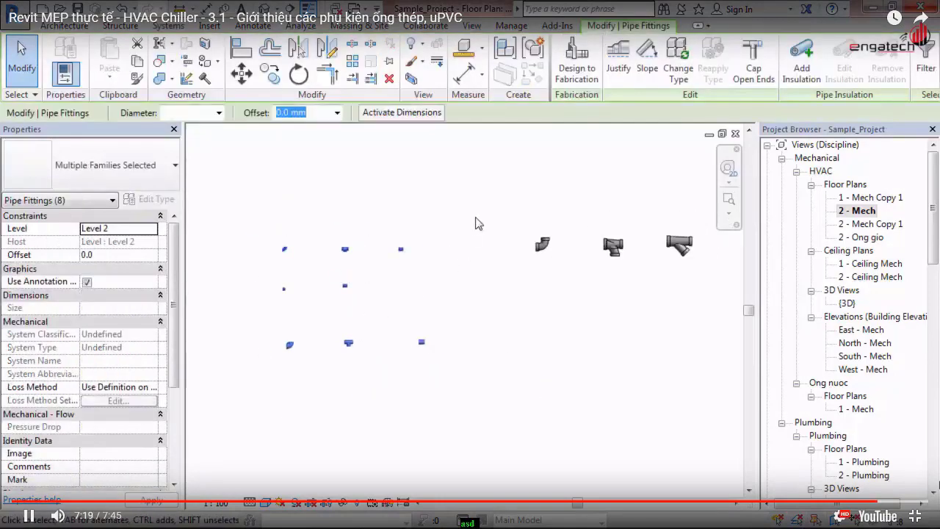
pyautogui.moveTo(492, 212); pyautogui.dragTo(697, 306)
pyautogui.scroll(2, 675, 249)
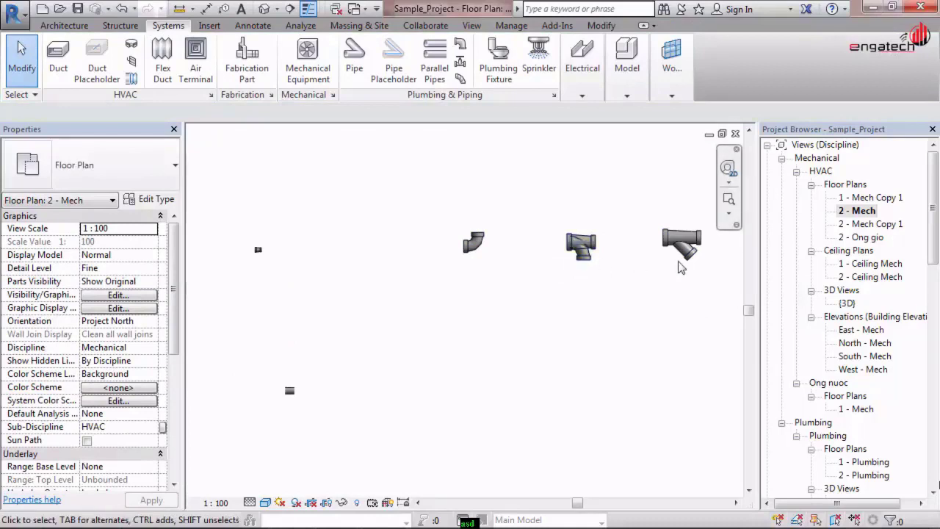
pyautogui.moveTo(457, 302); pyautogui.dragTo(546, 271, button='middle')
pyautogui.scroll(-1, 499, 270)
pyautogui.scroll(1, 269, 238)
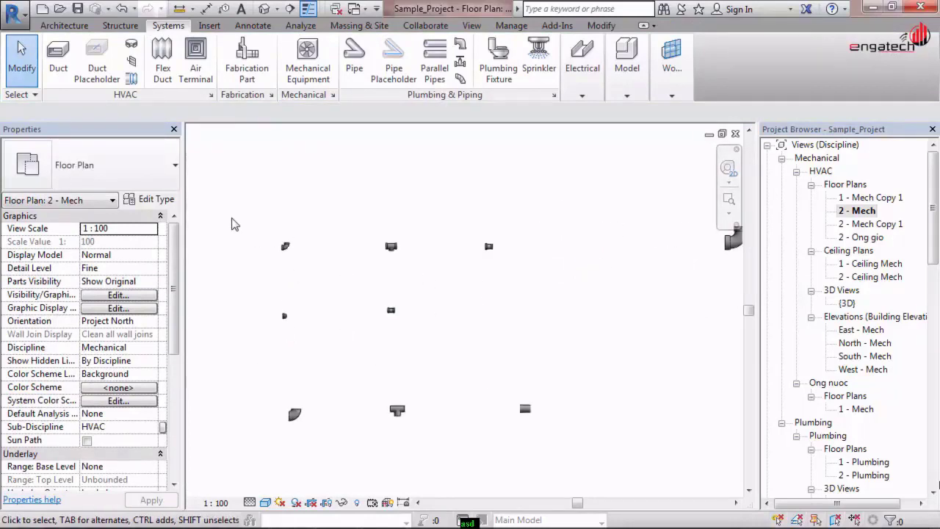
# Distinguish the steel fittings by selecting the two threaded rows and separately the welded row beneath them
pyautogui.moveTo(230, 217); pyautogui.dragTo(530, 348)
pyautogui.moveTo(474, 356); pyautogui.dragTo(441, 290, button='middle')
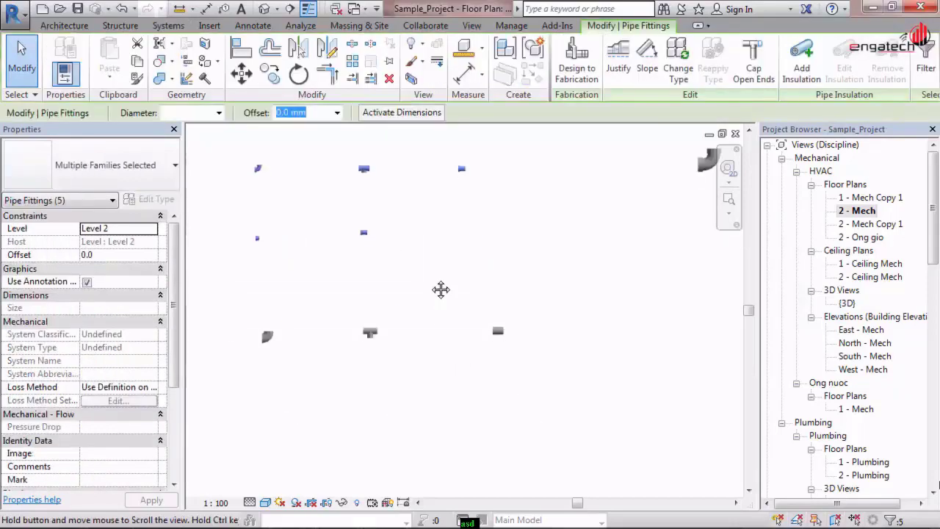
pyautogui.scroll(-1, 441, 289)
pyautogui.moveTo(263, 296); pyautogui.dragTo(525, 362)
pyautogui.moveTo(568, 377); pyautogui.dragTo(443, 375, button='middle')
pyautogui.scroll(-2, 452, 373)
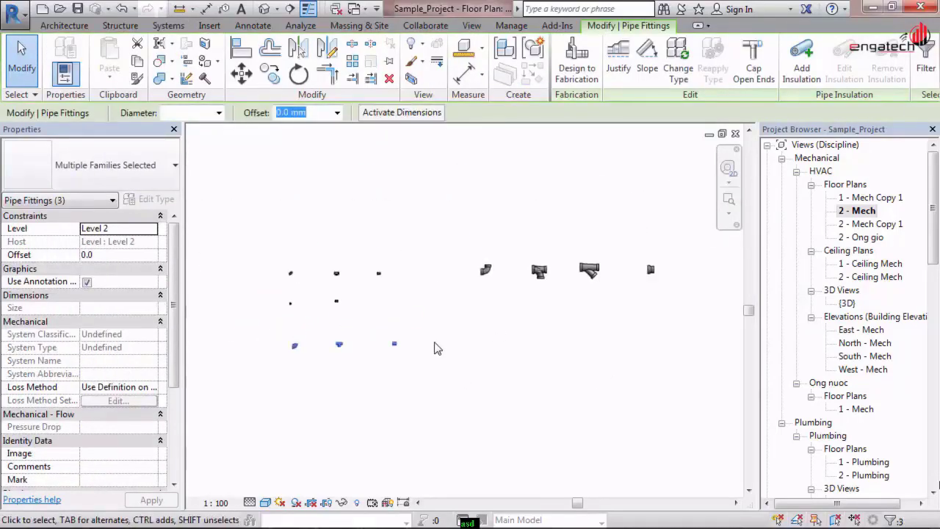